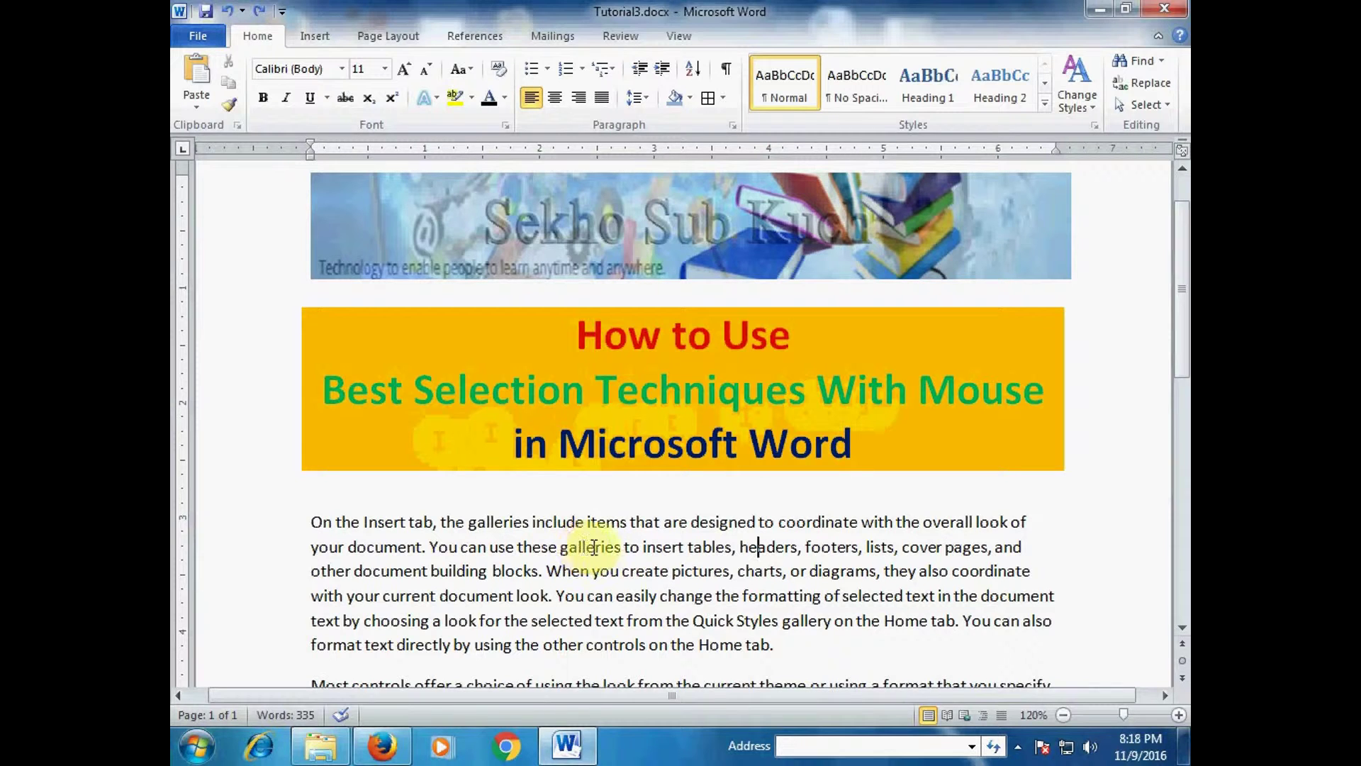
# Step: Make the words "galleries" in the second line and "coordinate" in the third line of the first paragraph bold
pyautogui.doubleClick(582, 548)
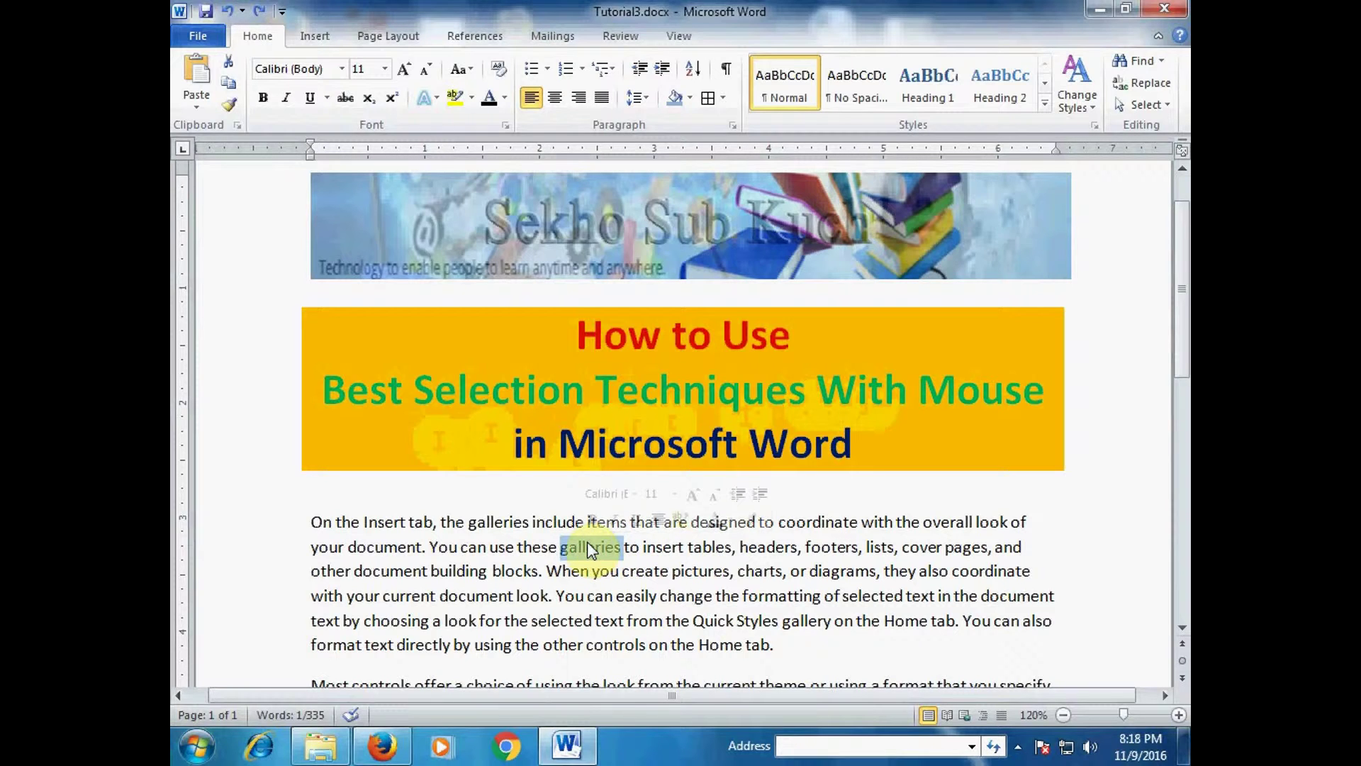
pyautogui.click(594, 521)
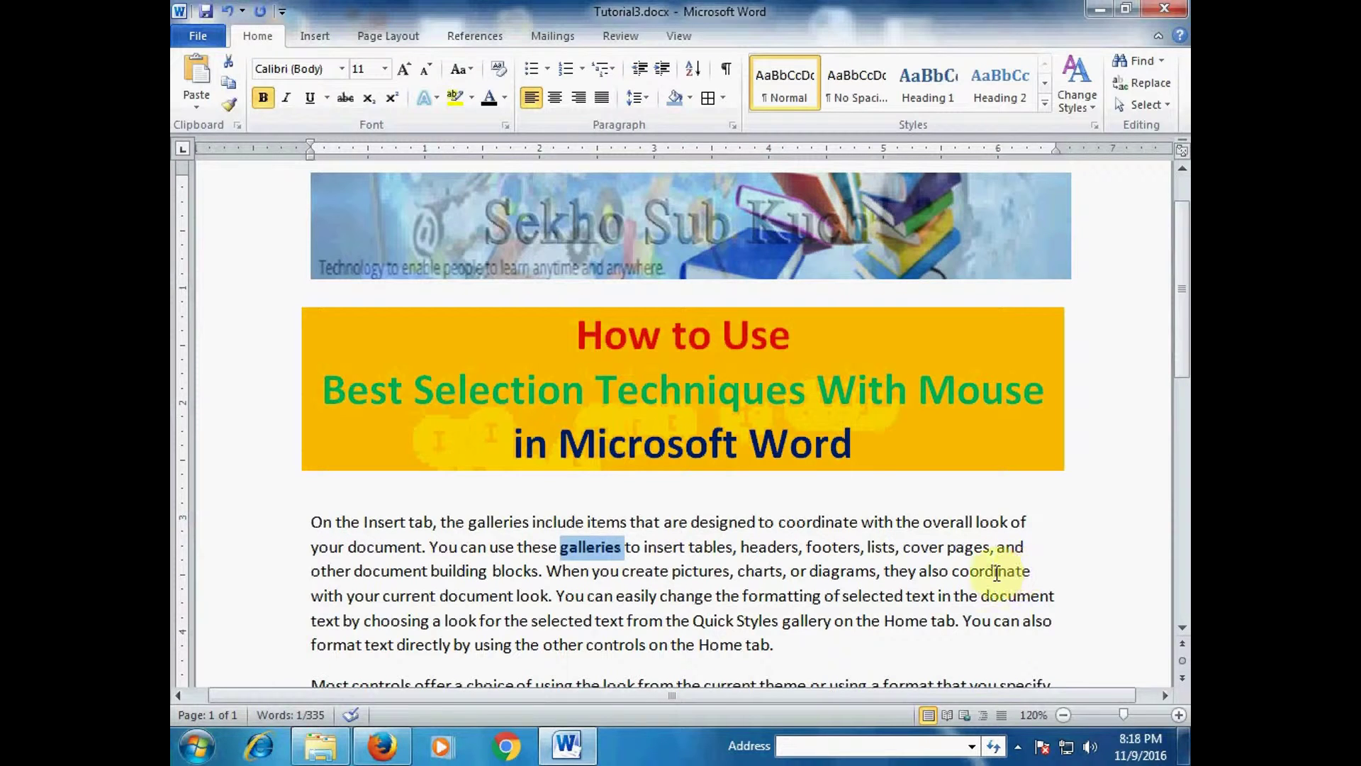
pyautogui.doubleClick(993, 573)
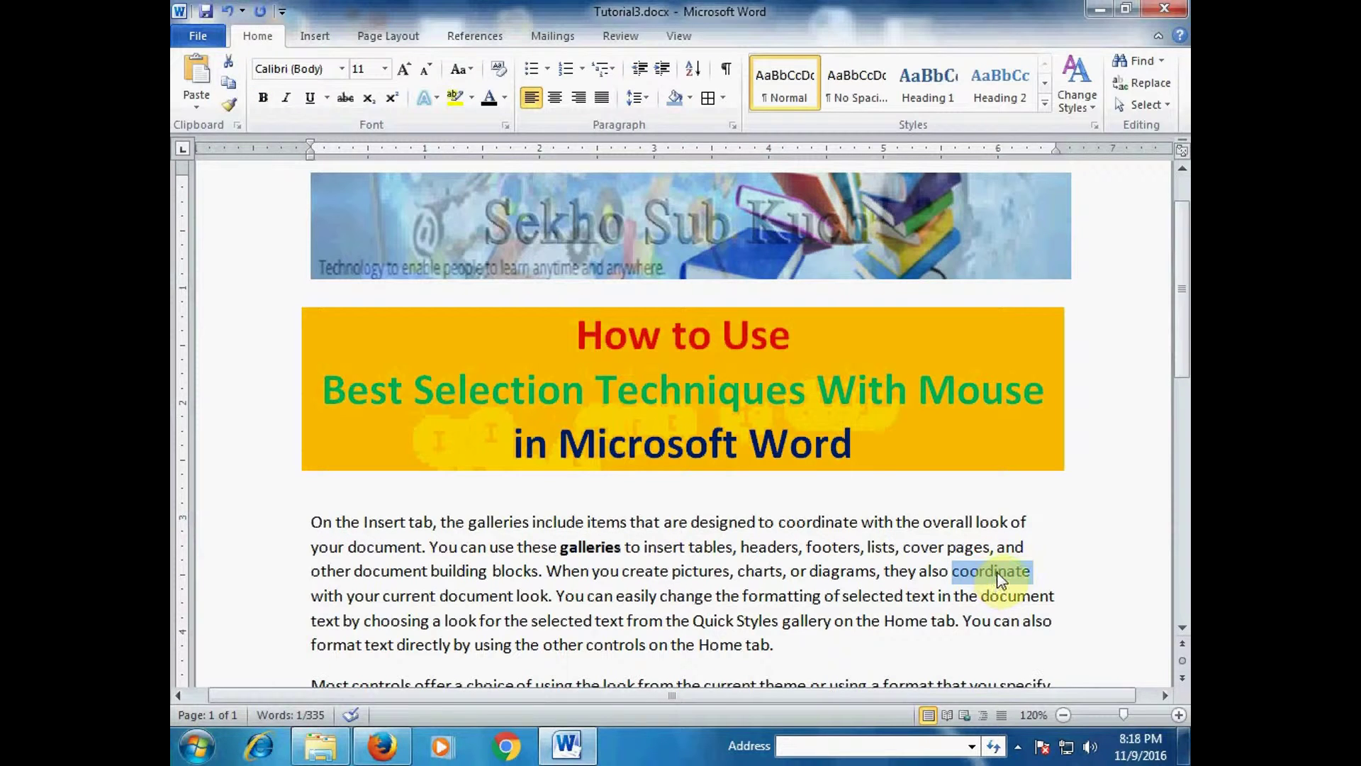
pyautogui.click(1005, 544)
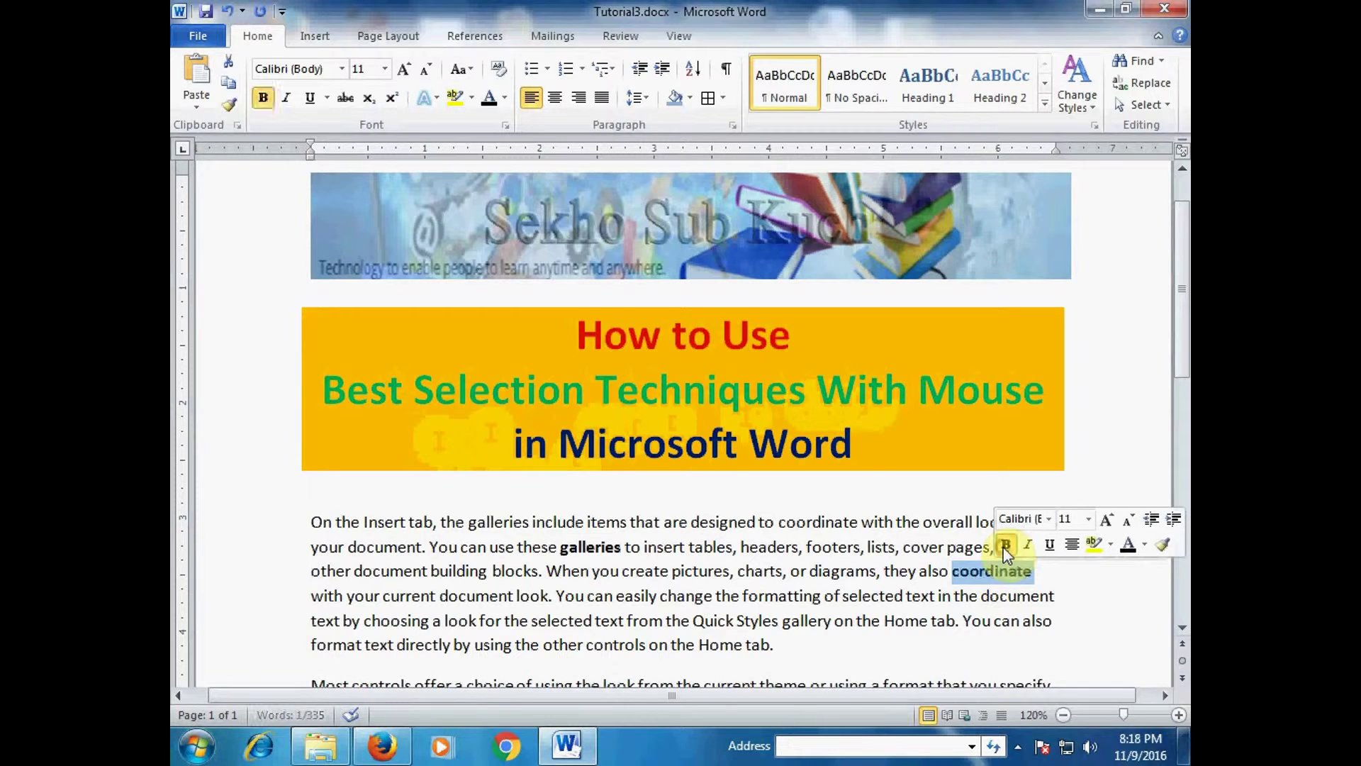
pyautogui.click(834, 571)
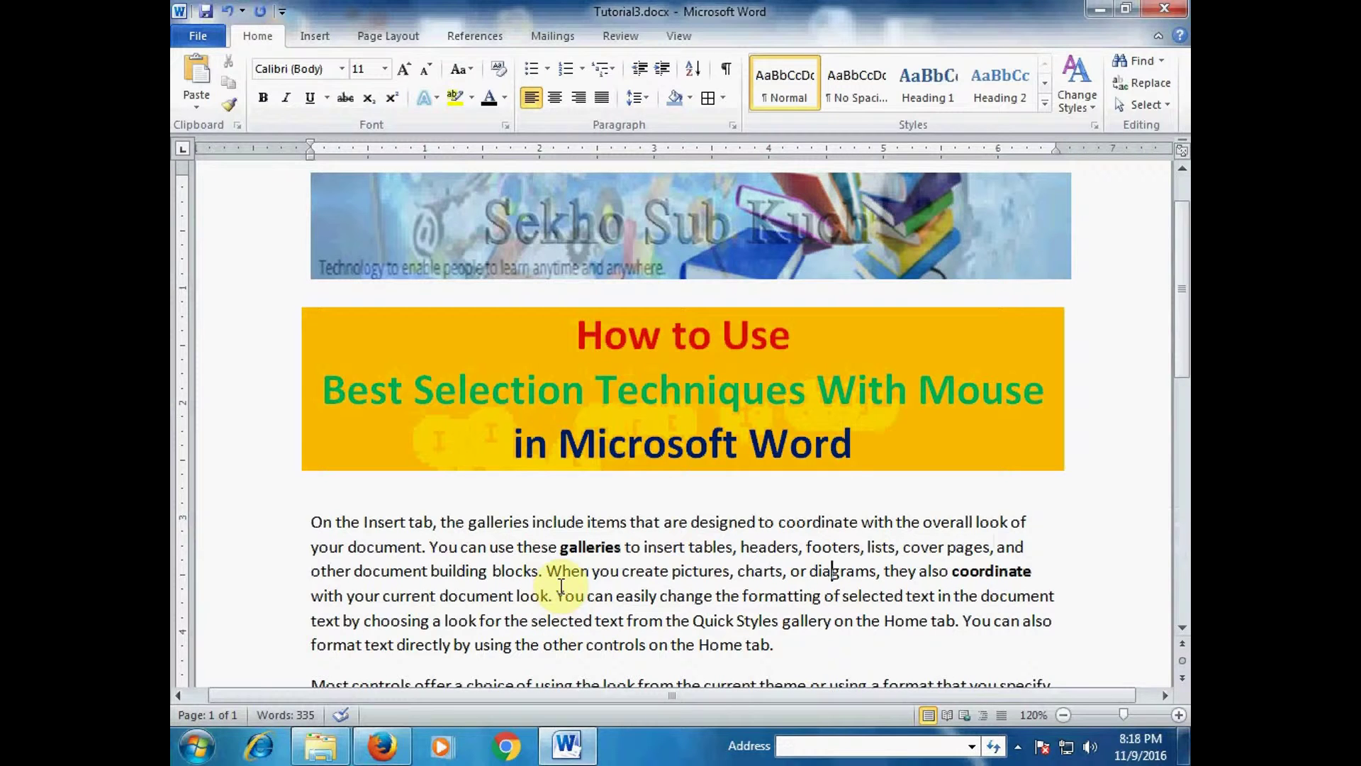
# Step: Italicize the whole sentence beginning "When you create pictures, charts, or diagrams" in the first paragraph
pyautogui.click(637, 574)
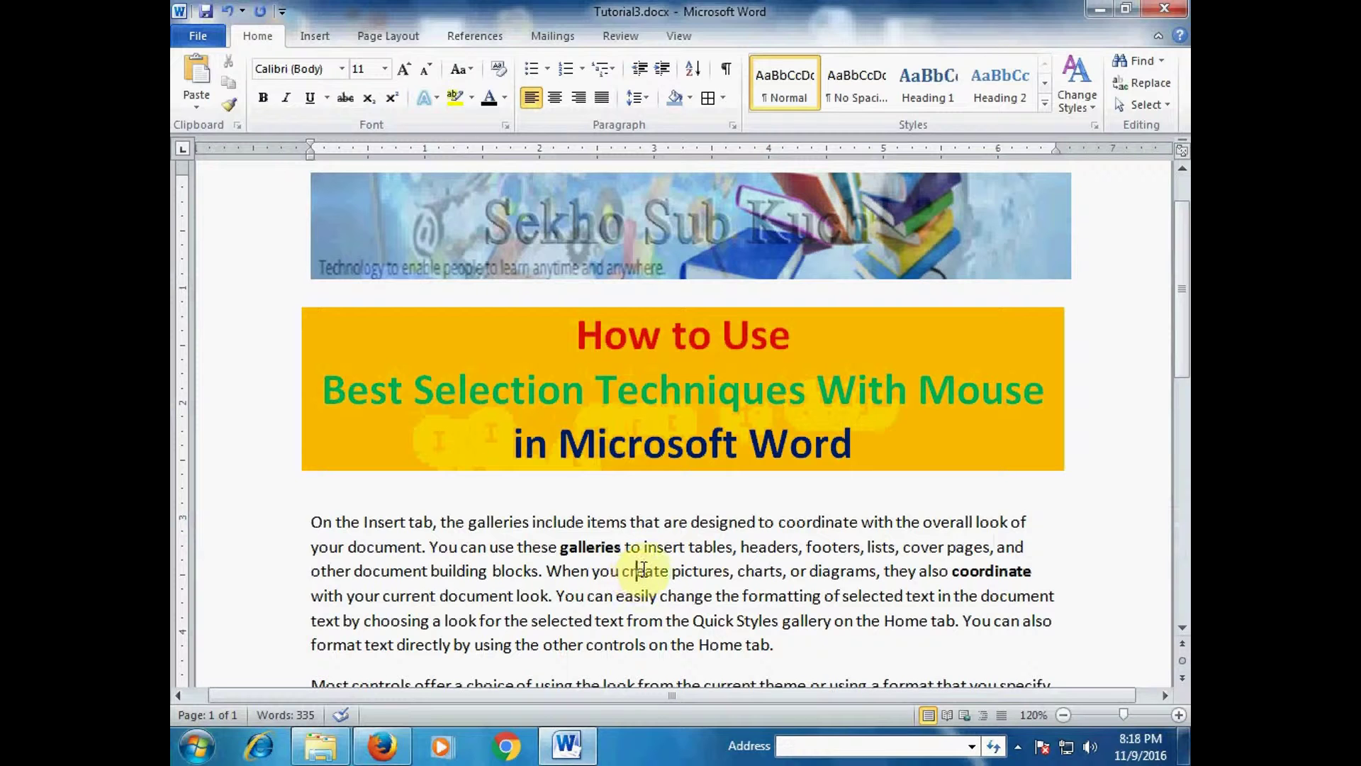
pyautogui.keyDown('ctrl'); pyautogui.click(558, 570); pyautogui.keyUp('ctrl')
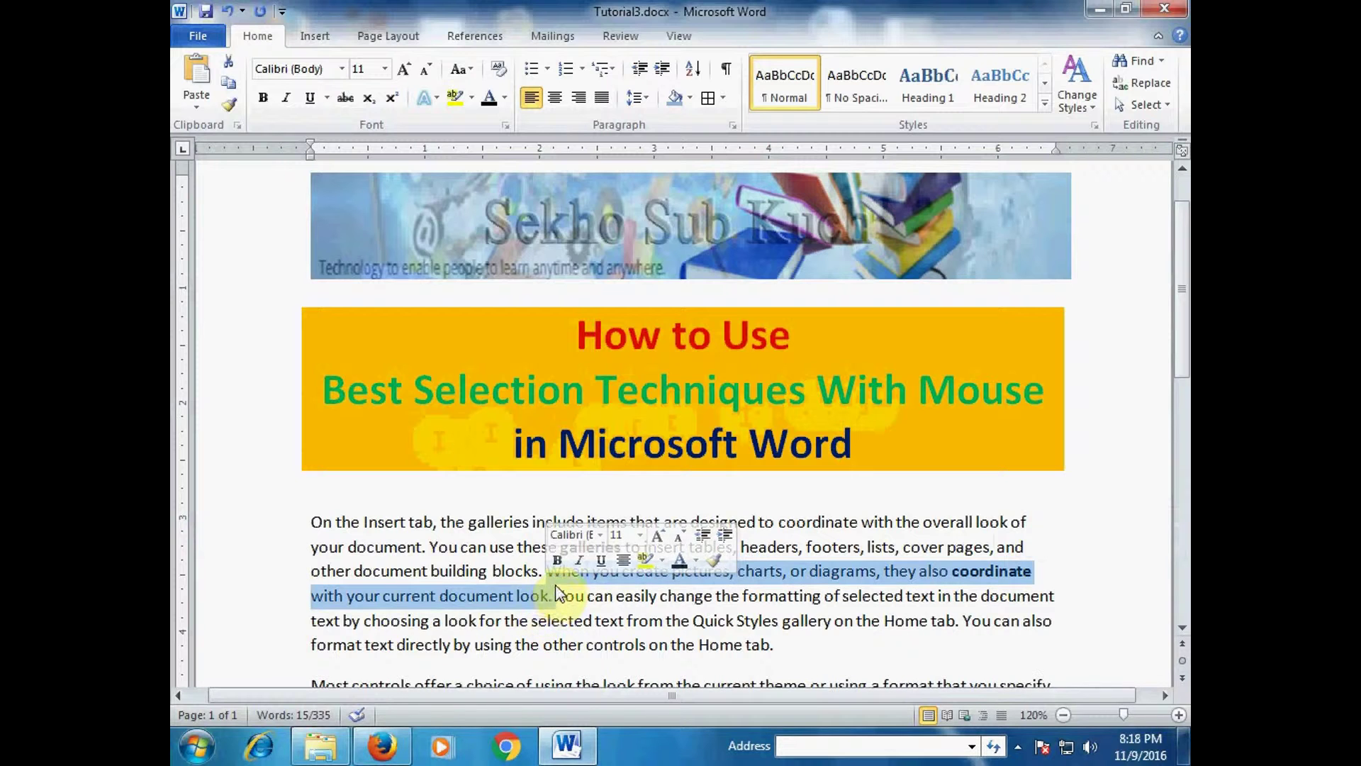
pyautogui.click(579, 560)
pyautogui.click(610, 622)
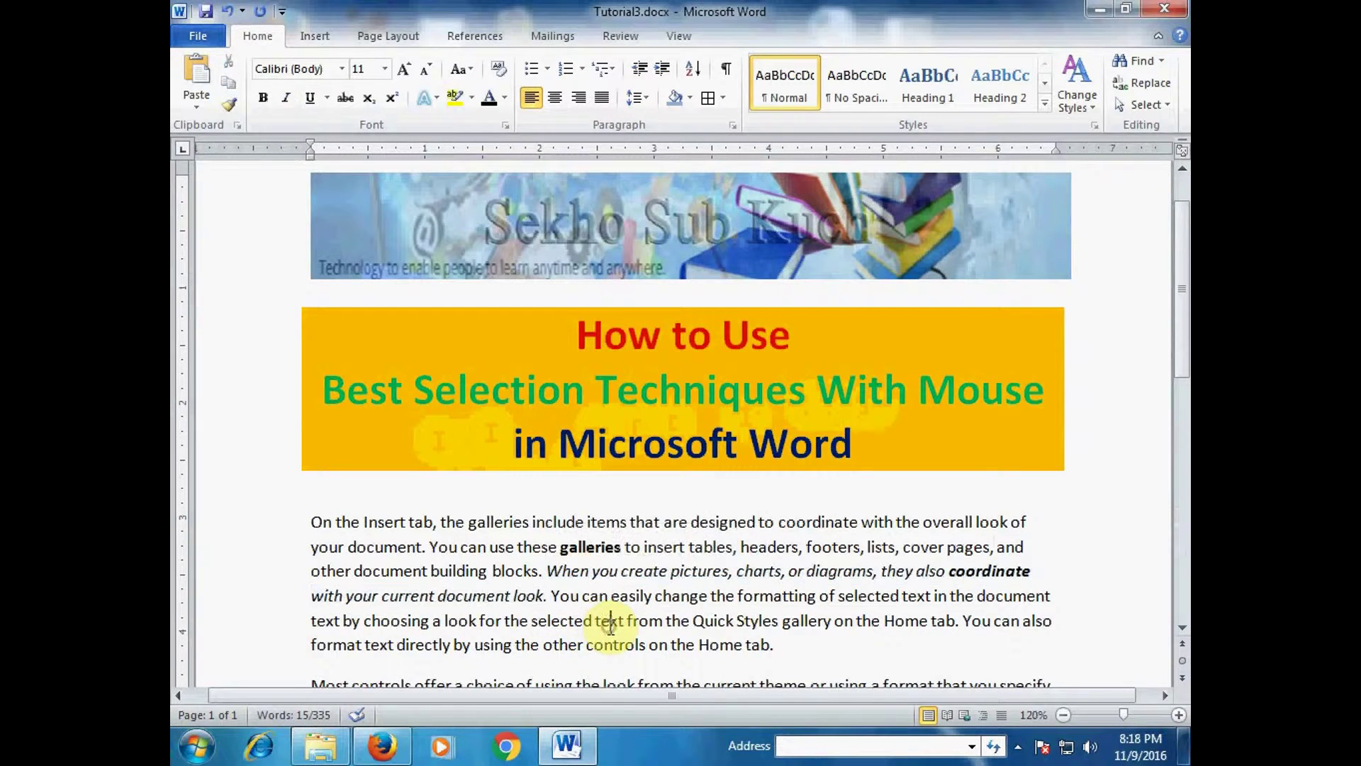
# Step: Italicize the whole sentence beginning "Both the Themes gallery" in the second paragraph, then clear the selection
pyautogui.scroll(-1, 611, 621)
pyautogui.scroll(-2, 610, 614)
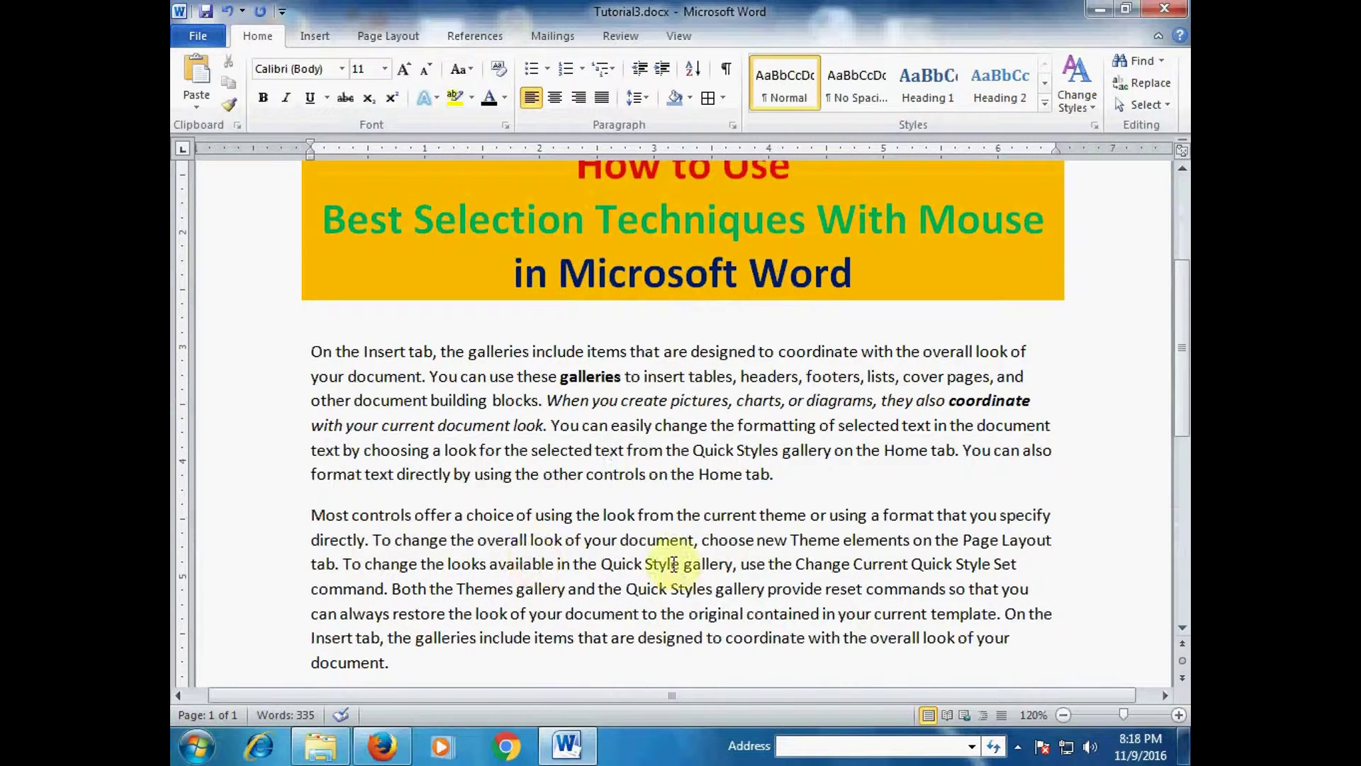
pyautogui.keyDown('ctrl'); pyautogui.click(397, 589); pyautogui.keyUp('ctrl')
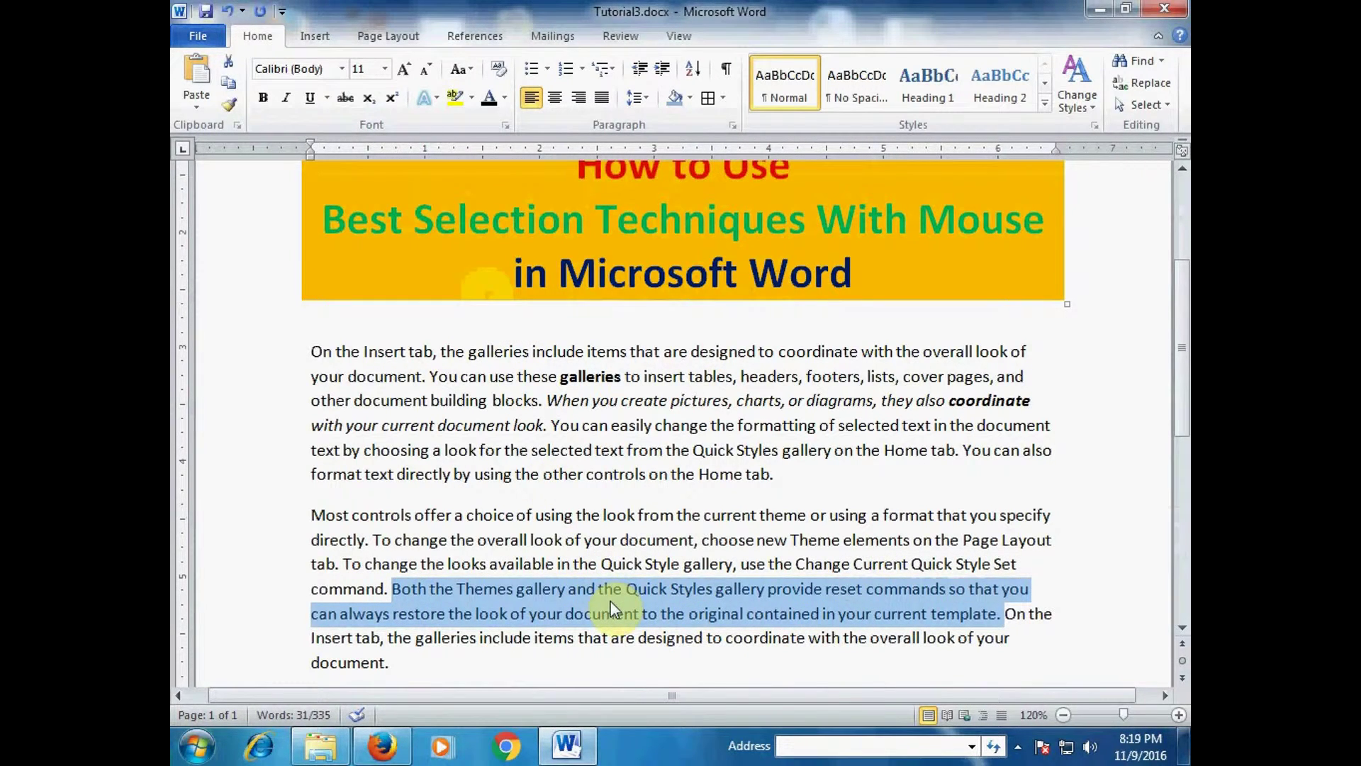
pyautogui.click(287, 97)
pyautogui.click(675, 457)
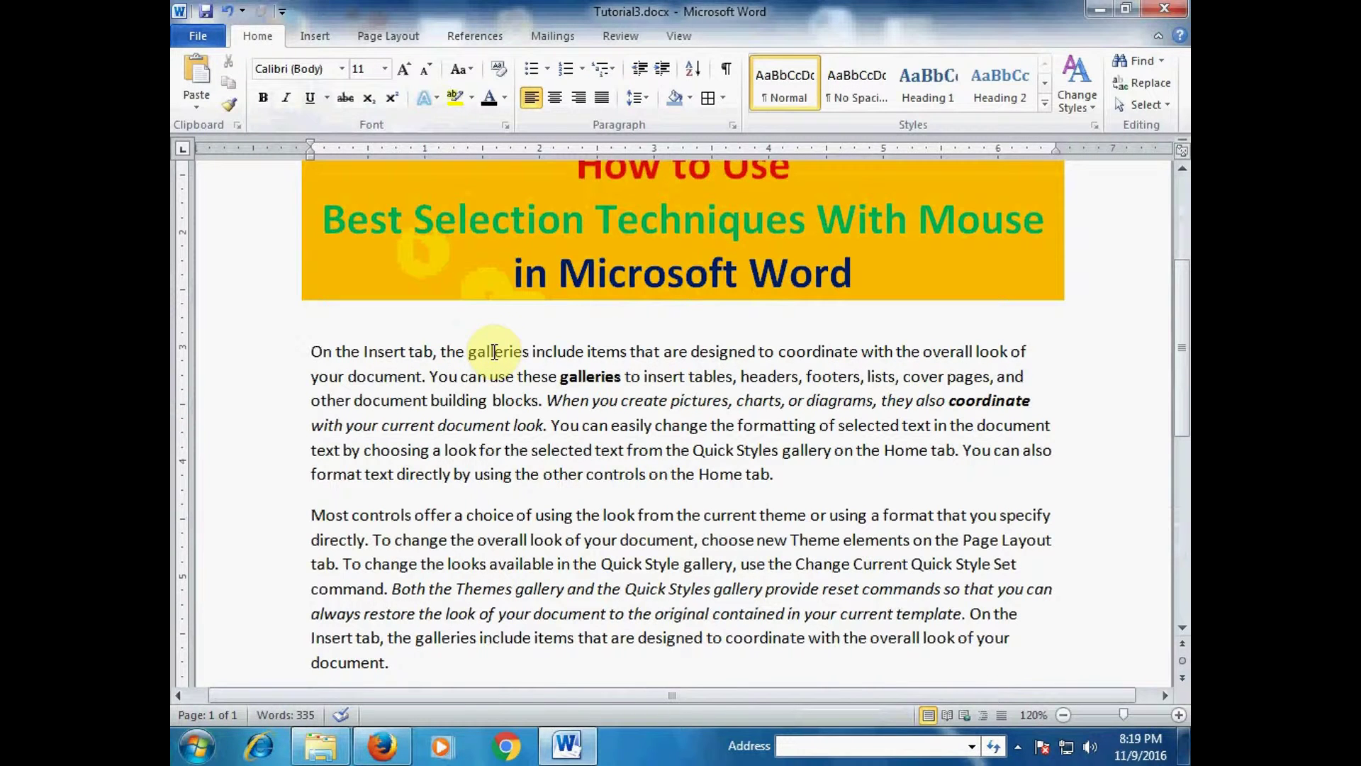
# Step: Select the entire first paragraph, then the entire second paragraph from within its text, and clear the selection
pyautogui.tripleClick(494, 351)
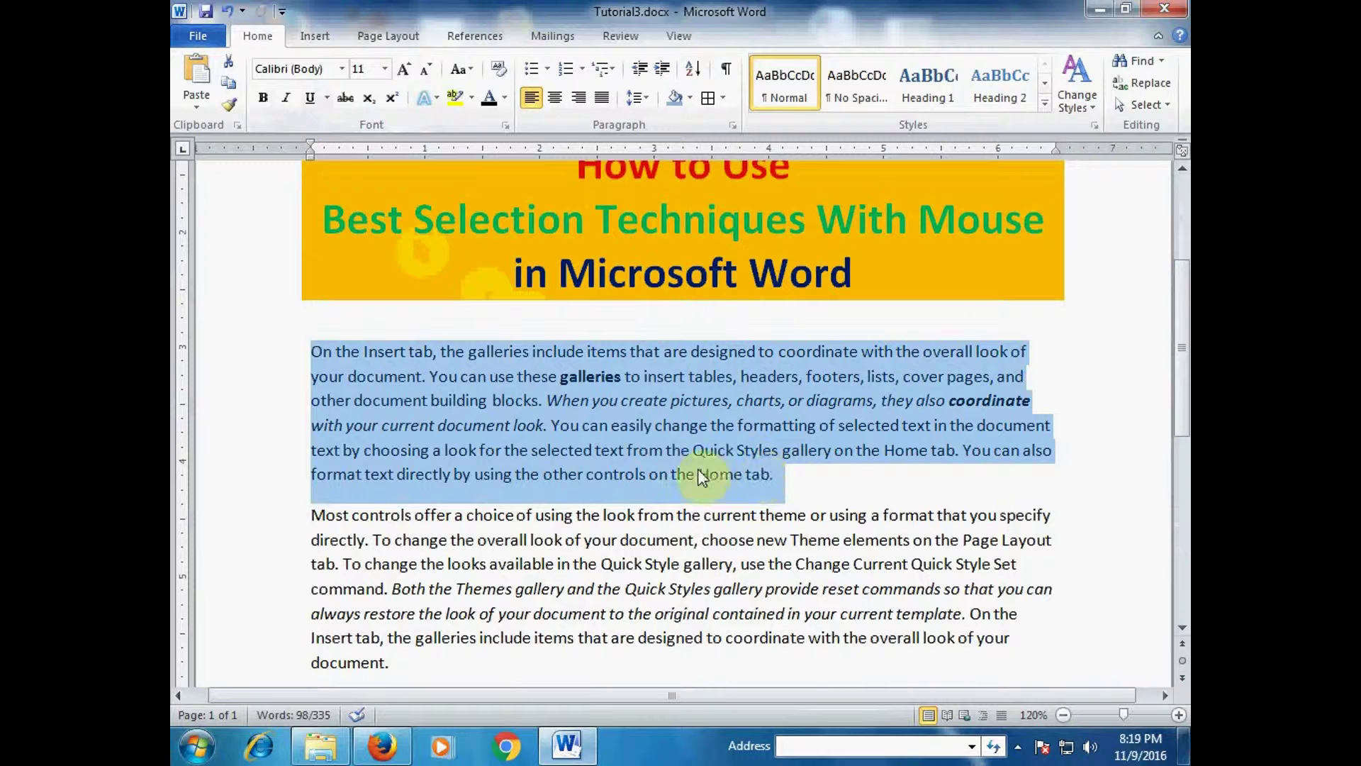
pyautogui.click(620, 564)
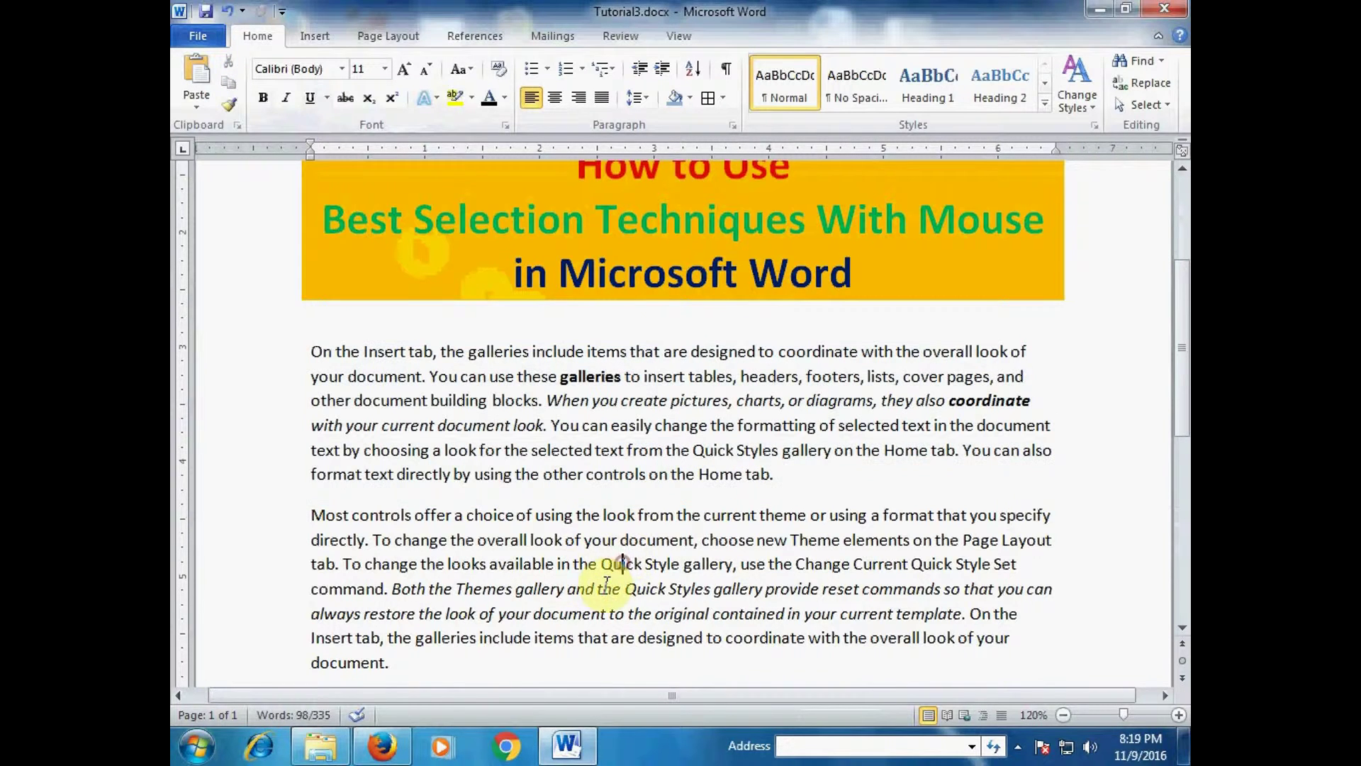
pyautogui.tripleClick(560, 561)
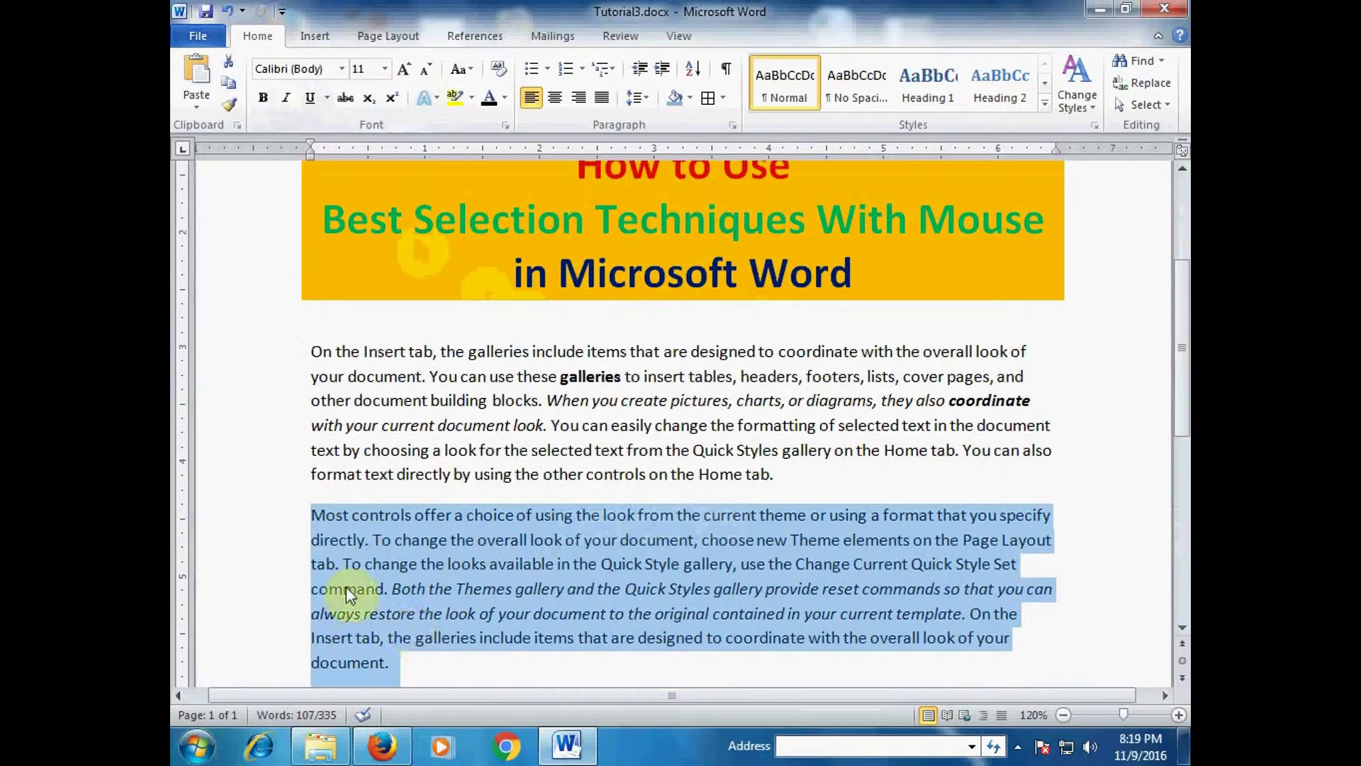
pyautogui.click(565, 532)
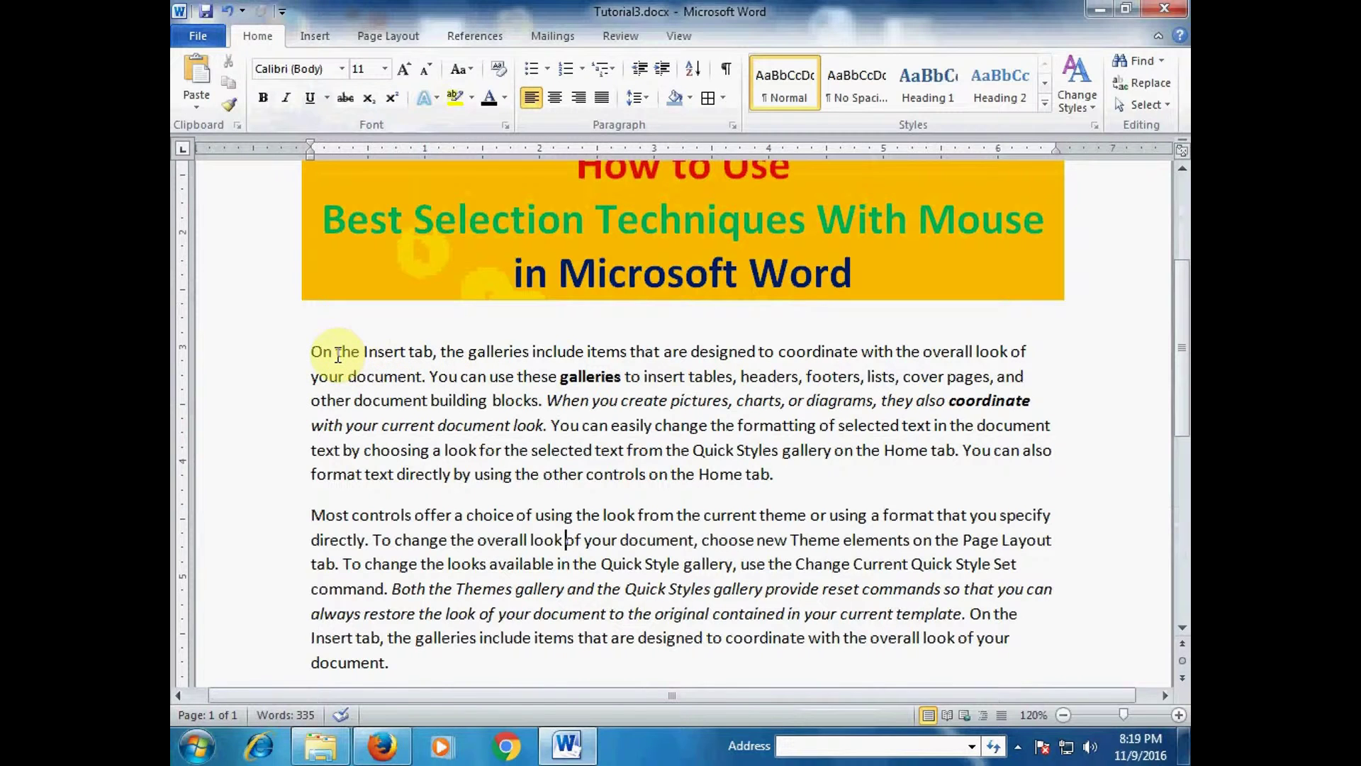
# Step: Select the first paragraph's first line, extend the selection through the second paragraph's second line, and shrink it back to one line
pyautogui.click(286, 358)
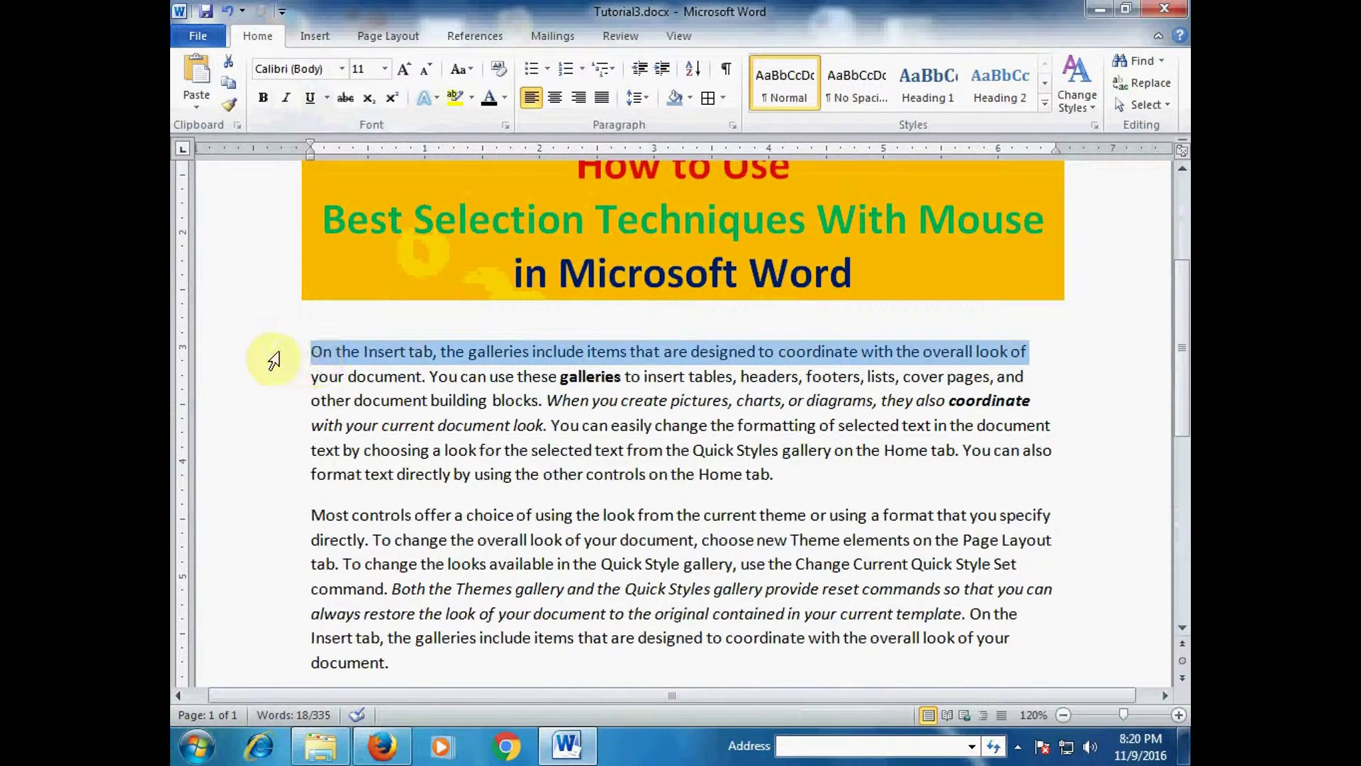
pyautogui.moveTo(273, 360); pyautogui.dragTo(272, 555)
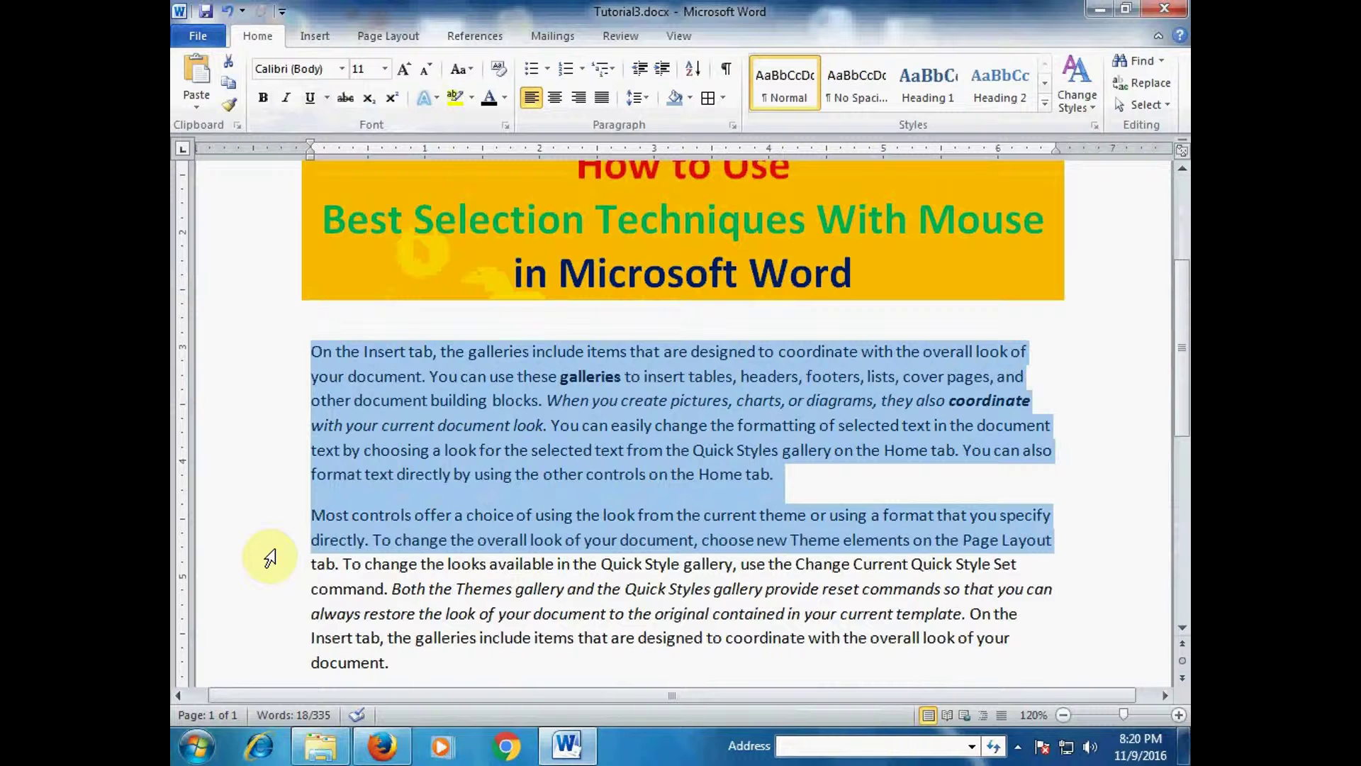
pyautogui.moveTo(270, 558); pyautogui.dragTo(277, 362)
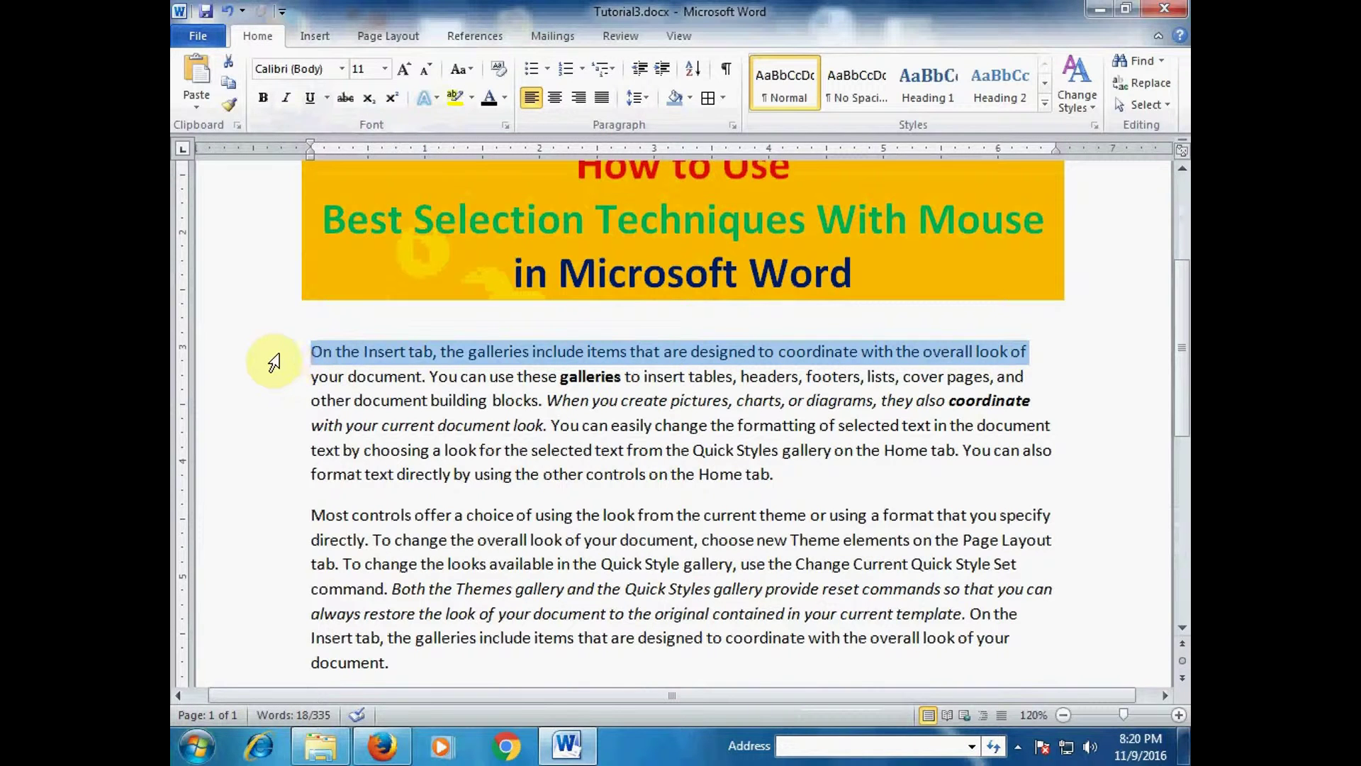
# Step: Select the whole first paragraph and then the entire document from the margin beside the first line, and clear the selection
pyautogui.doubleClick(273, 362)
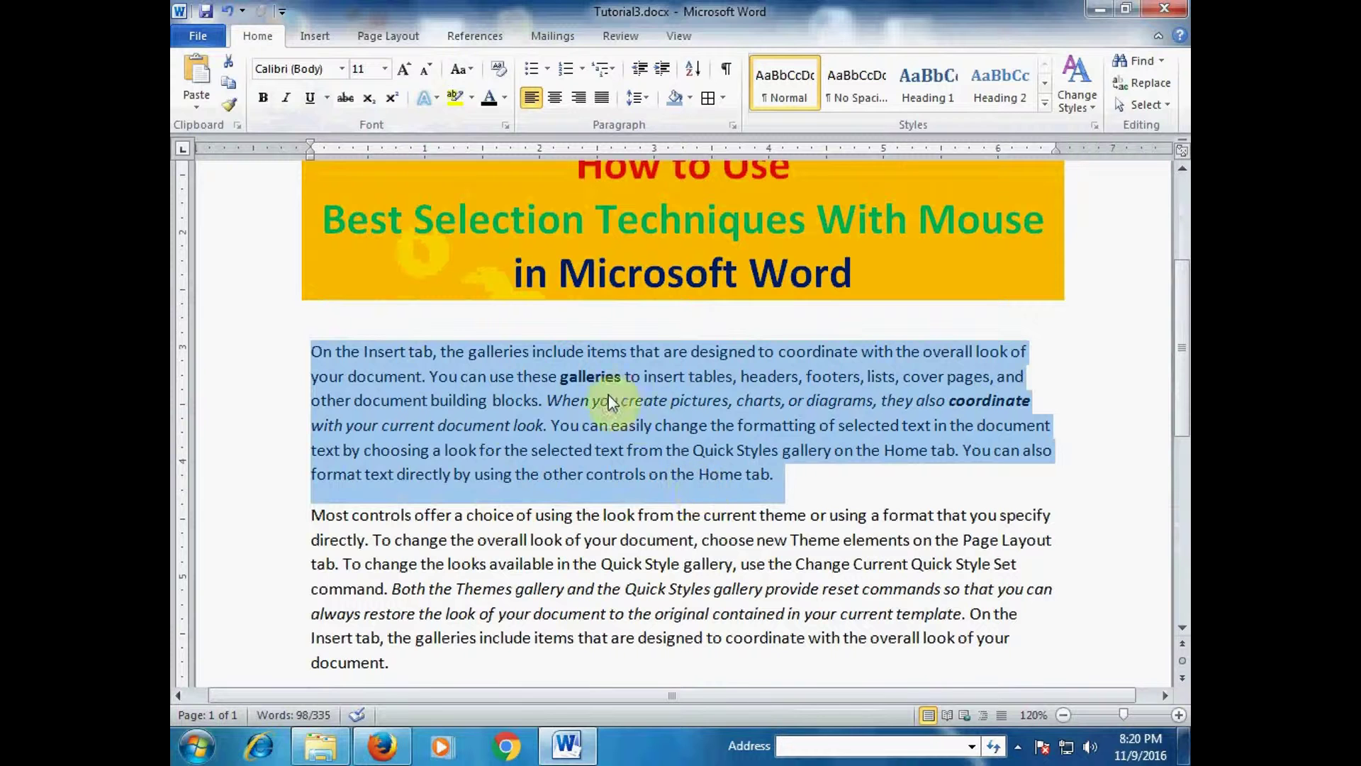
pyautogui.click(272, 356)
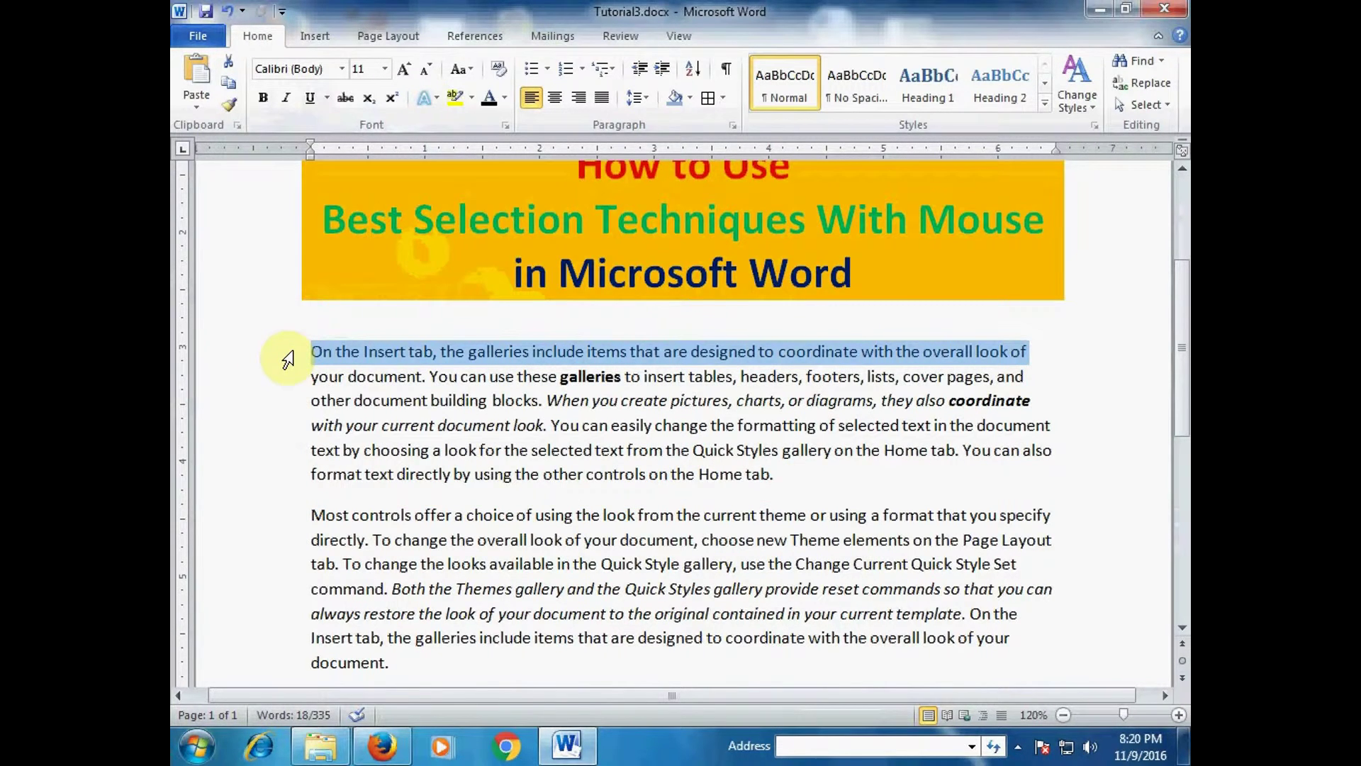
pyautogui.doubleClick(287, 360)
pyautogui.click(287, 359)
pyautogui.doubleClick(286, 359)
pyautogui.tripleClick(285, 362)
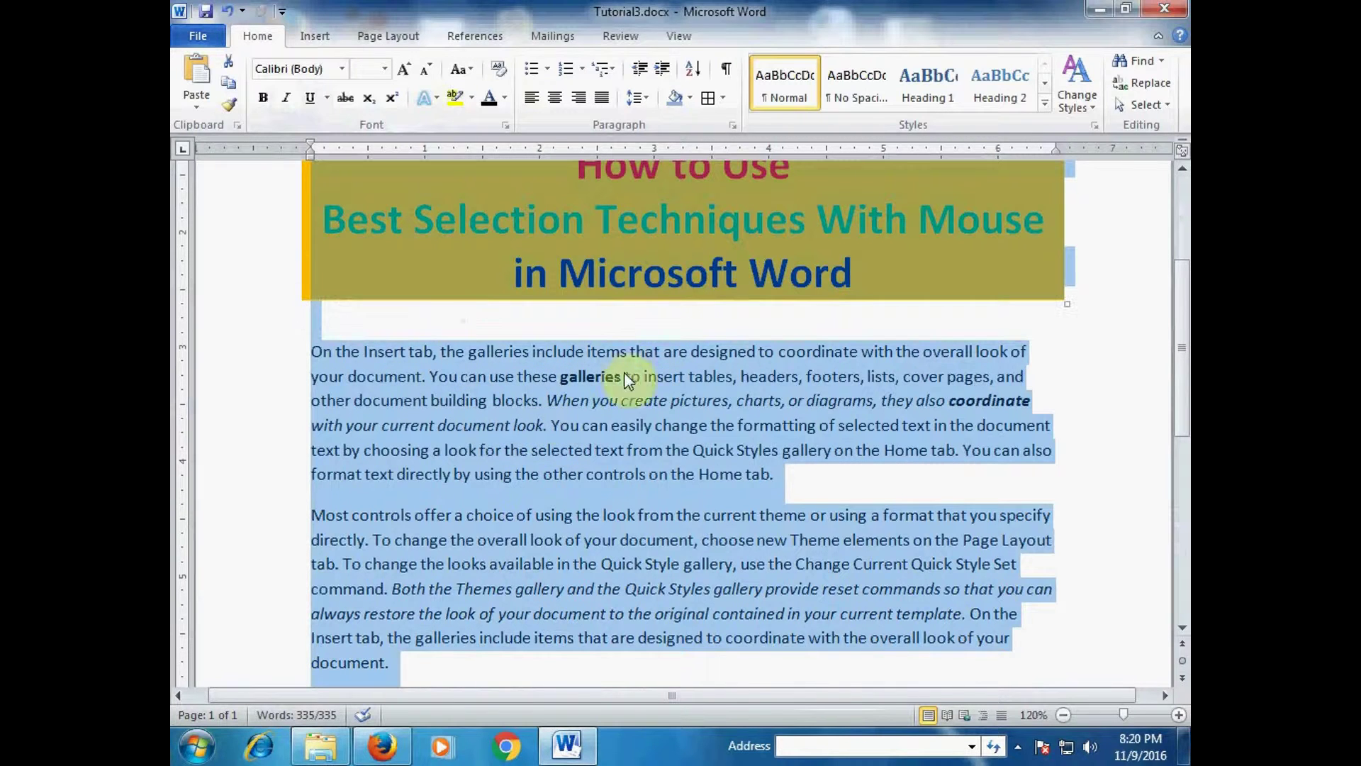
pyautogui.click(548, 400)
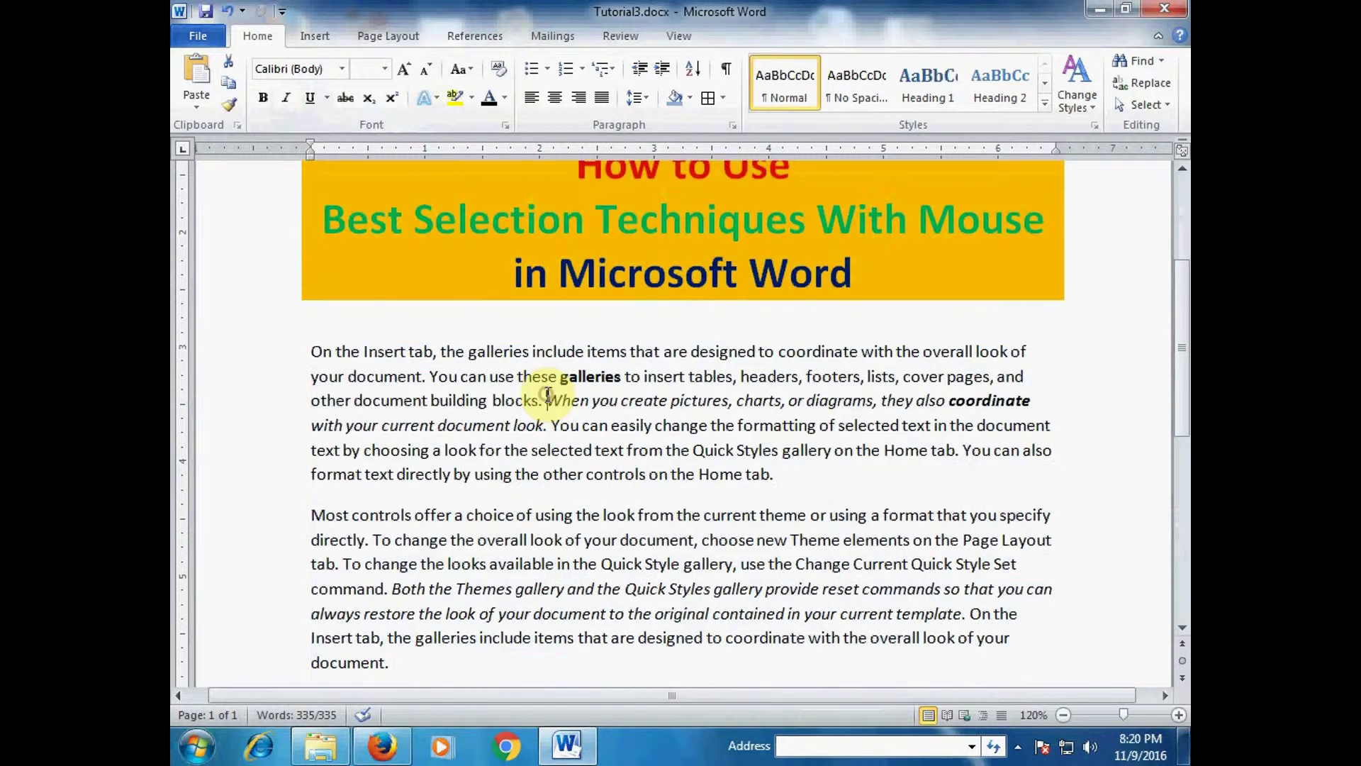
# Step: Select the entire document again from the margin, review the selection's extent across the page, and deselect it
pyautogui.click(276, 361)
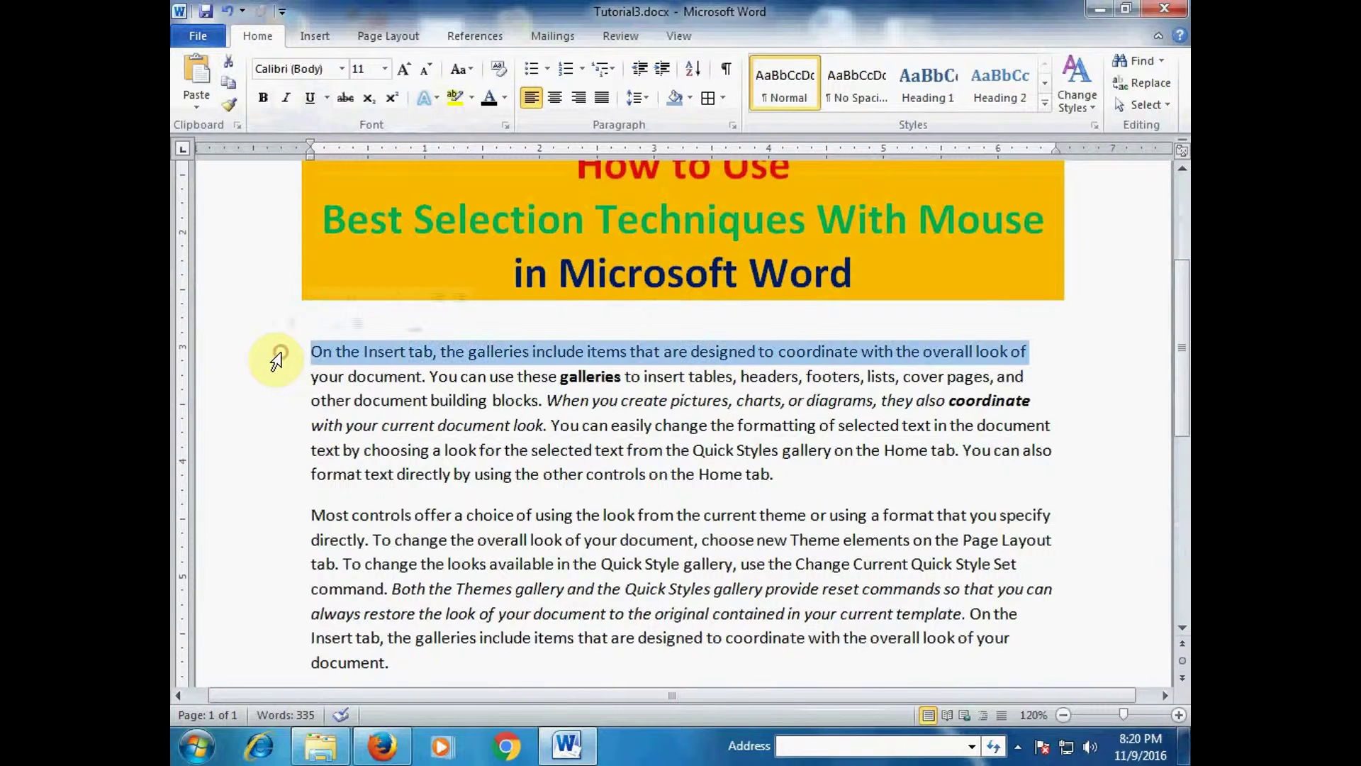
pyautogui.tripleClick(278, 356)
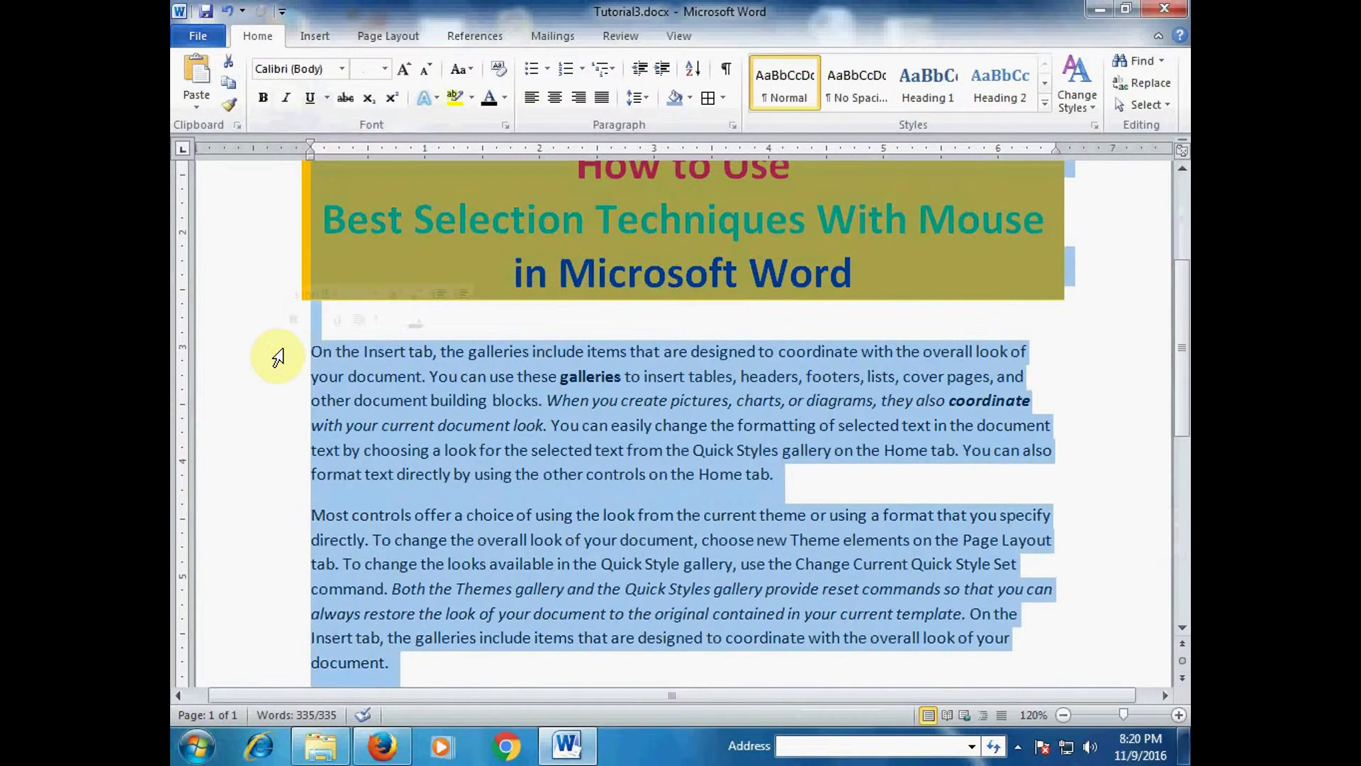
pyautogui.scroll(-6, 474, 397)
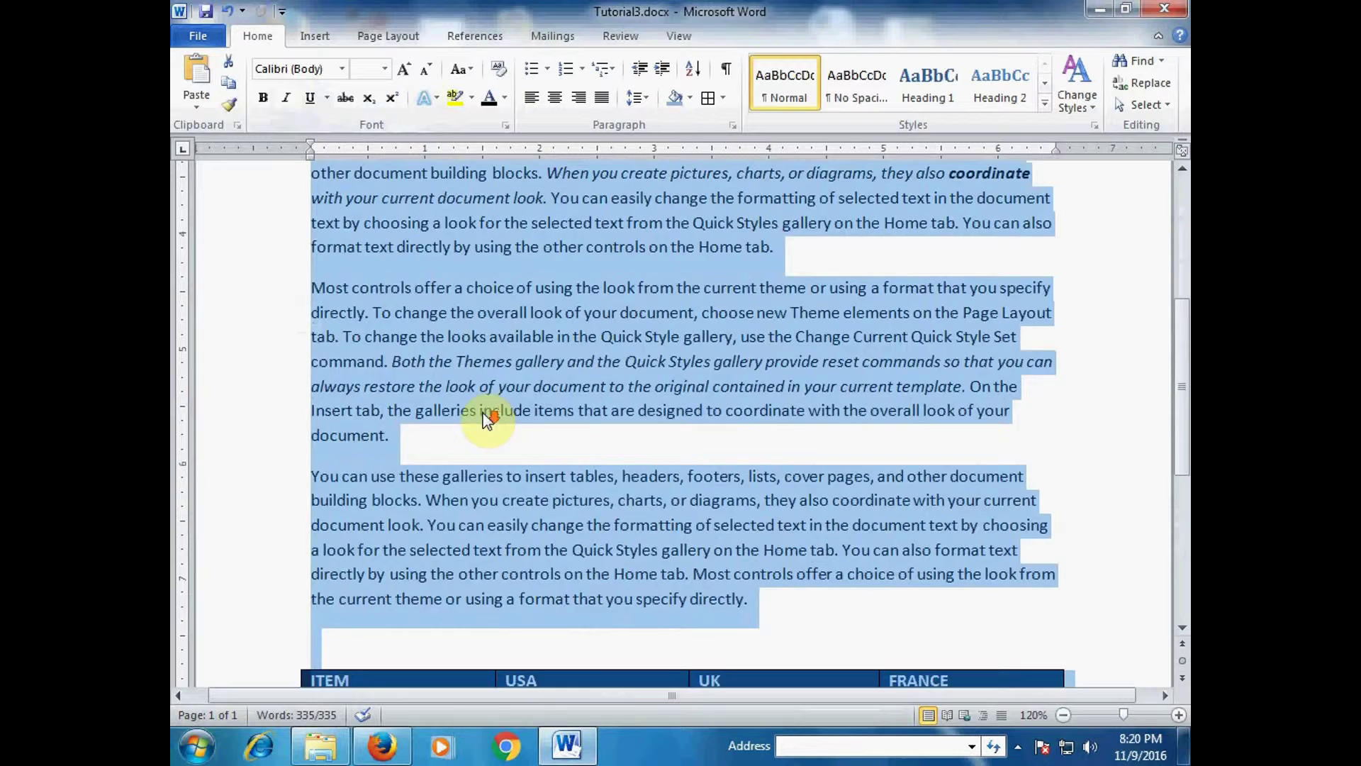
pyautogui.scroll(8, 483, 406)
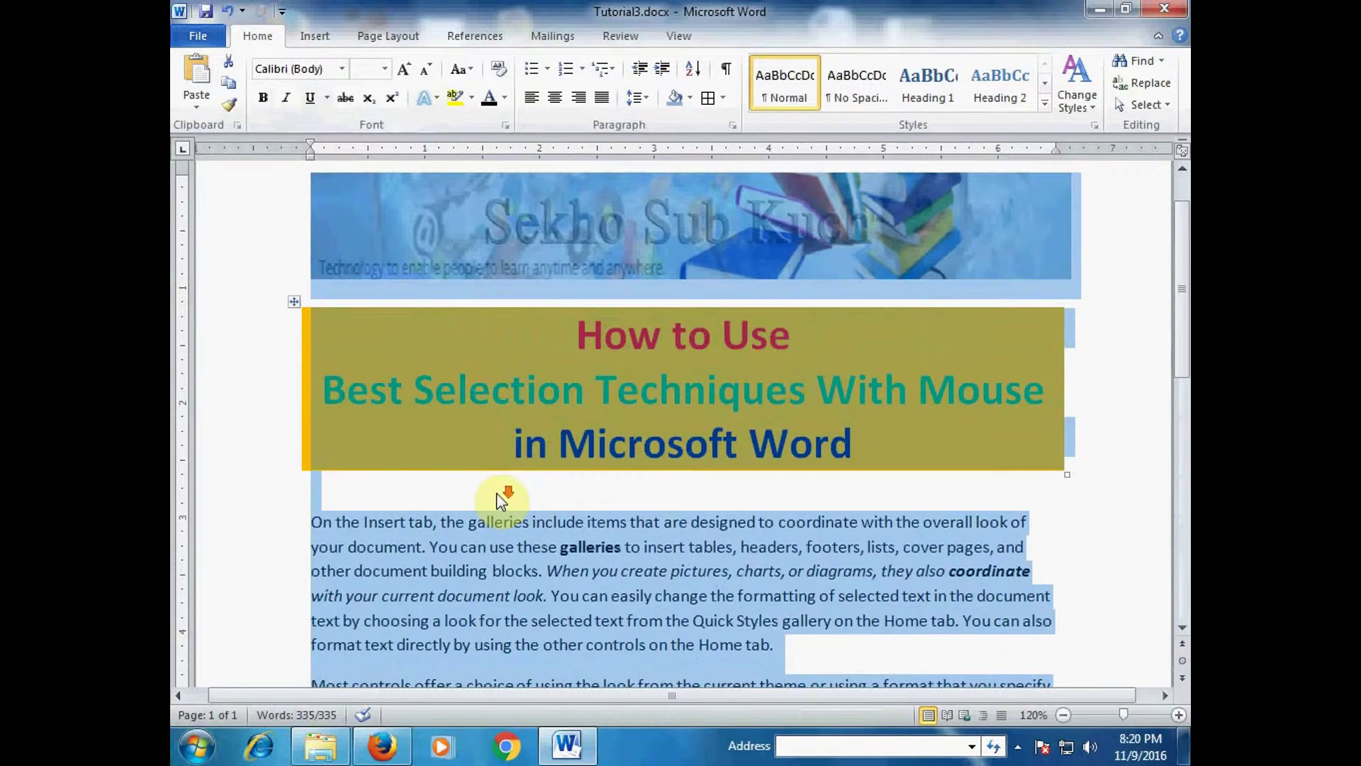
pyautogui.scroll(-2, 496, 496)
pyautogui.click(516, 447)
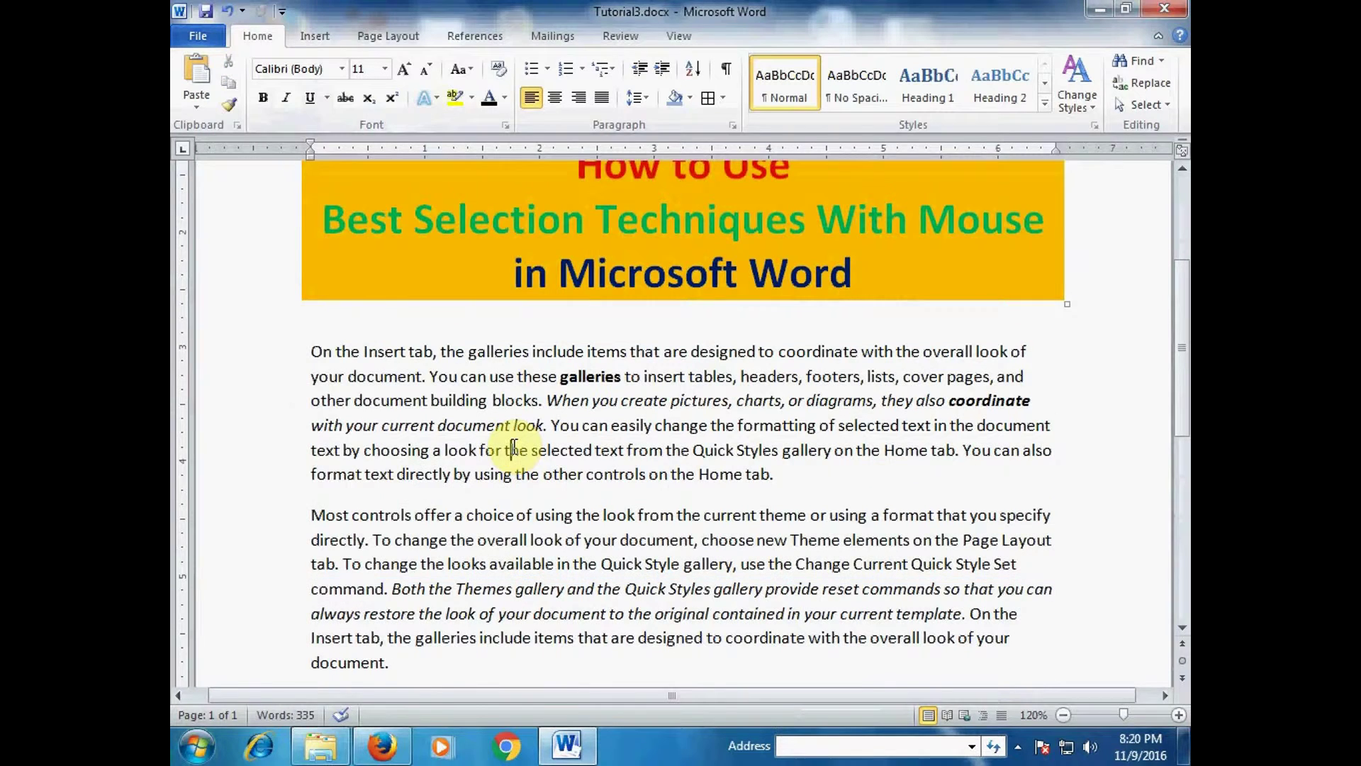
# Step: Select the table's header row containing ITEM, USA, UK and FRANCE, then deselect it
pyautogui.scroll(-5, 516, 448)
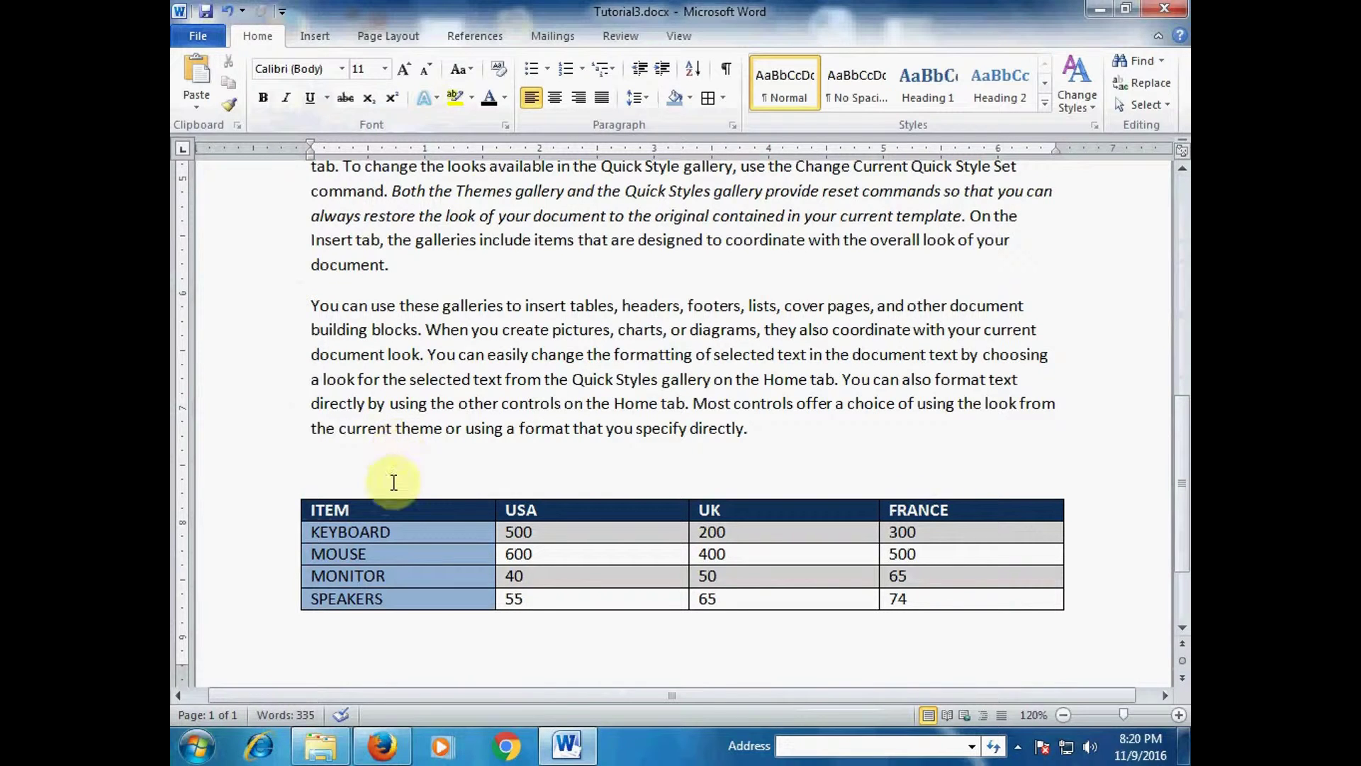
pyautogui.click(263, 517)
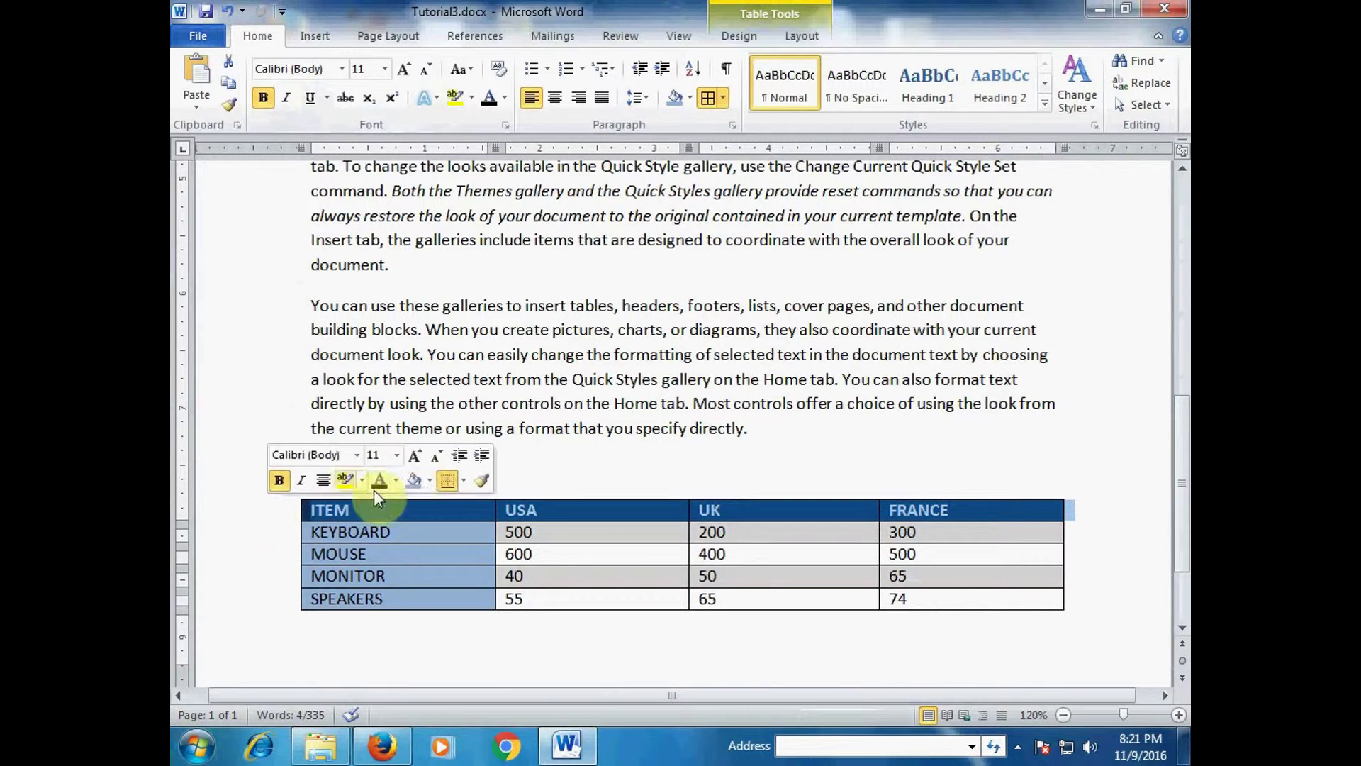
pyautogui.click(398, 487)
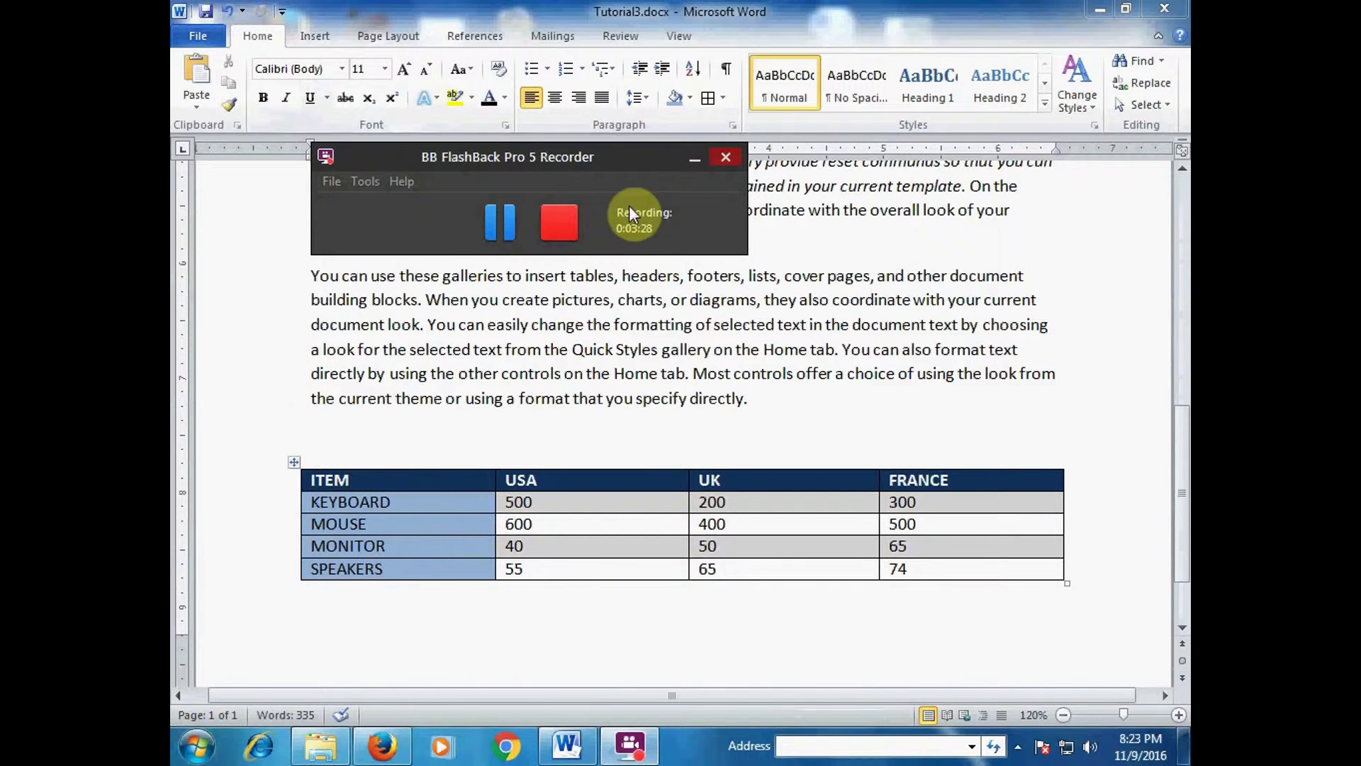
pyautogui.click(696, 156)
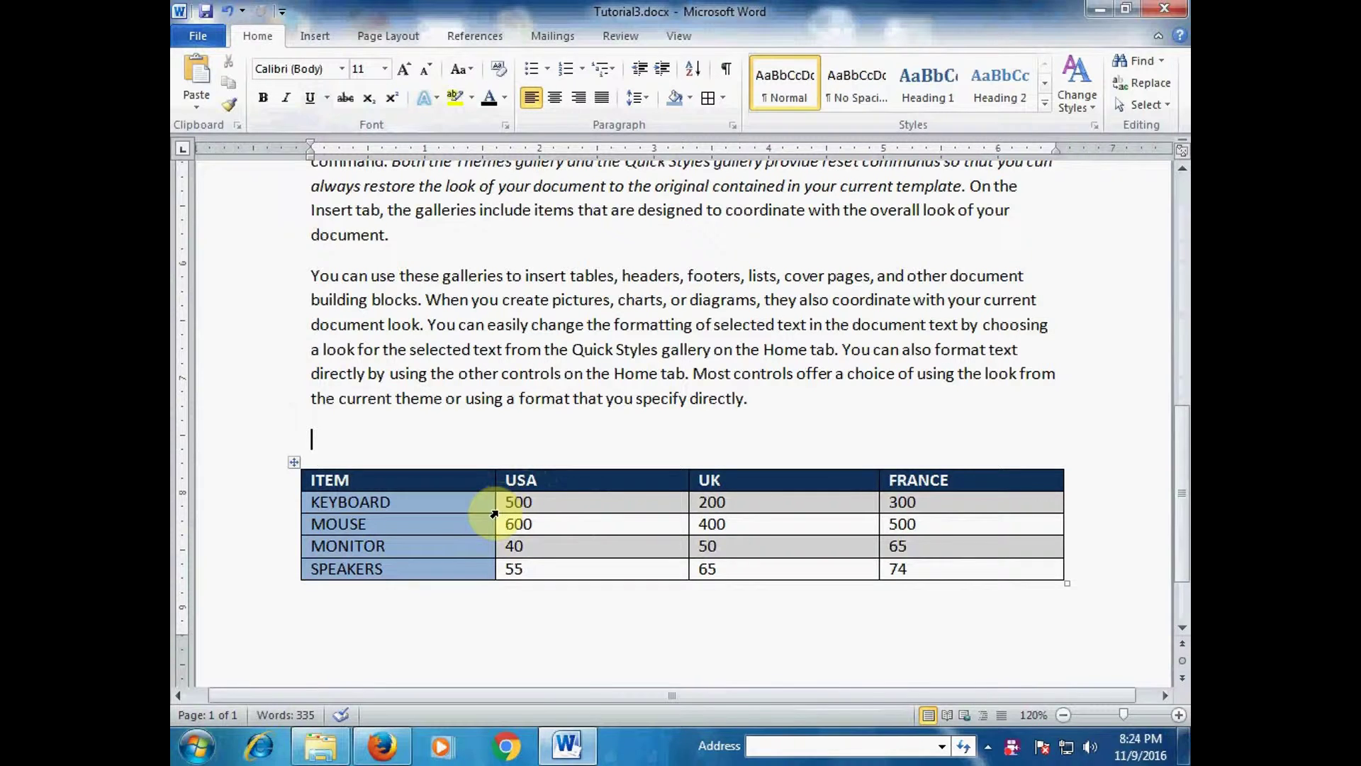
# Step: Select individual table cells one after another: KEYBOARD's USA cell, then MOUSE's USA, UK and FRANCE cells
pyautogui.click(496, 513)
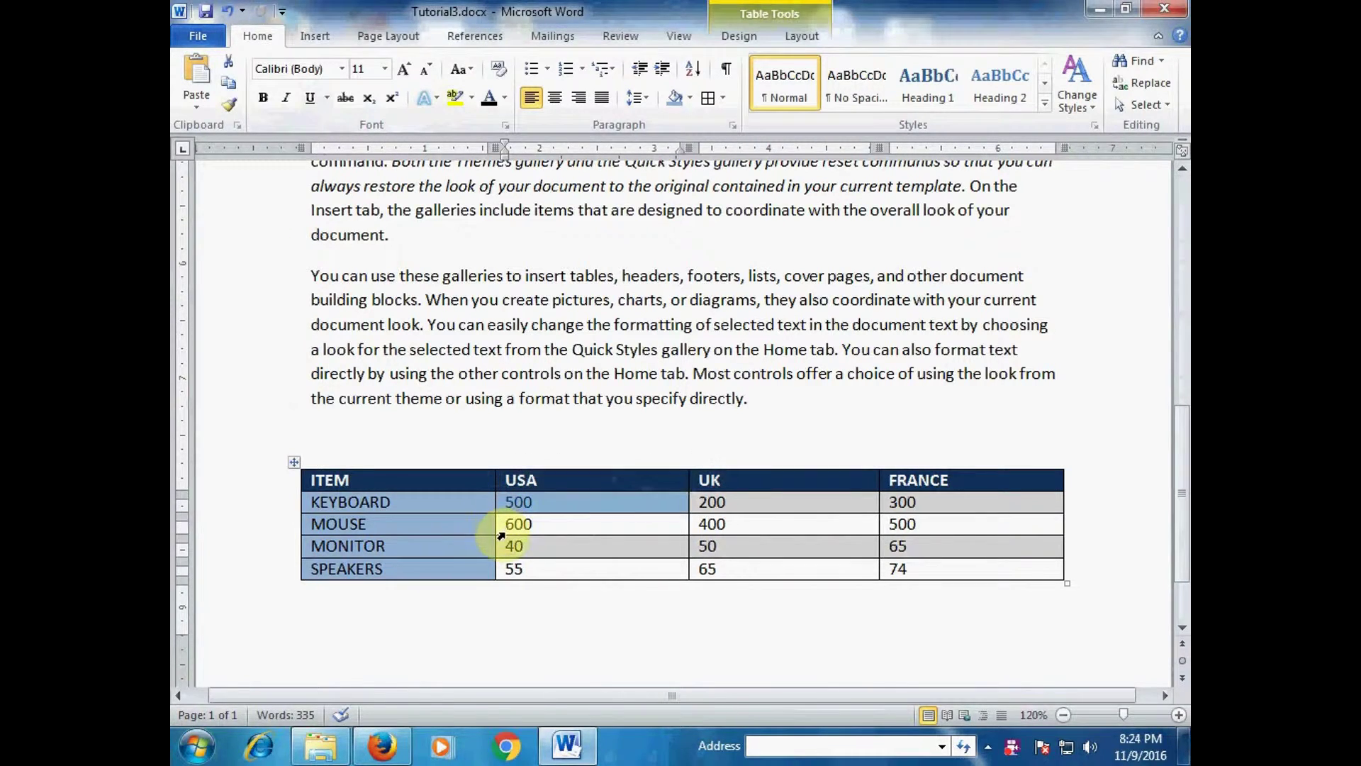
pyautogui.click(499, 528)
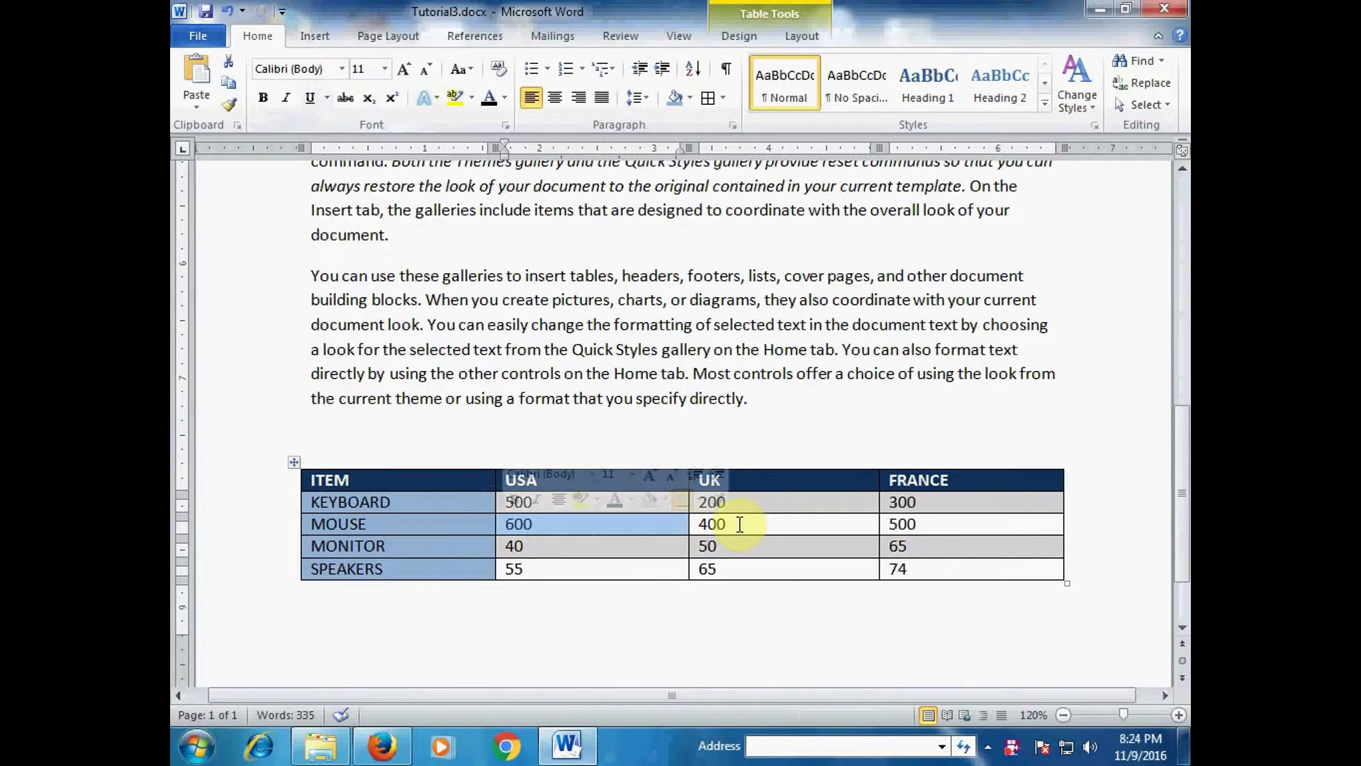
pyautogui.click(693, 526)
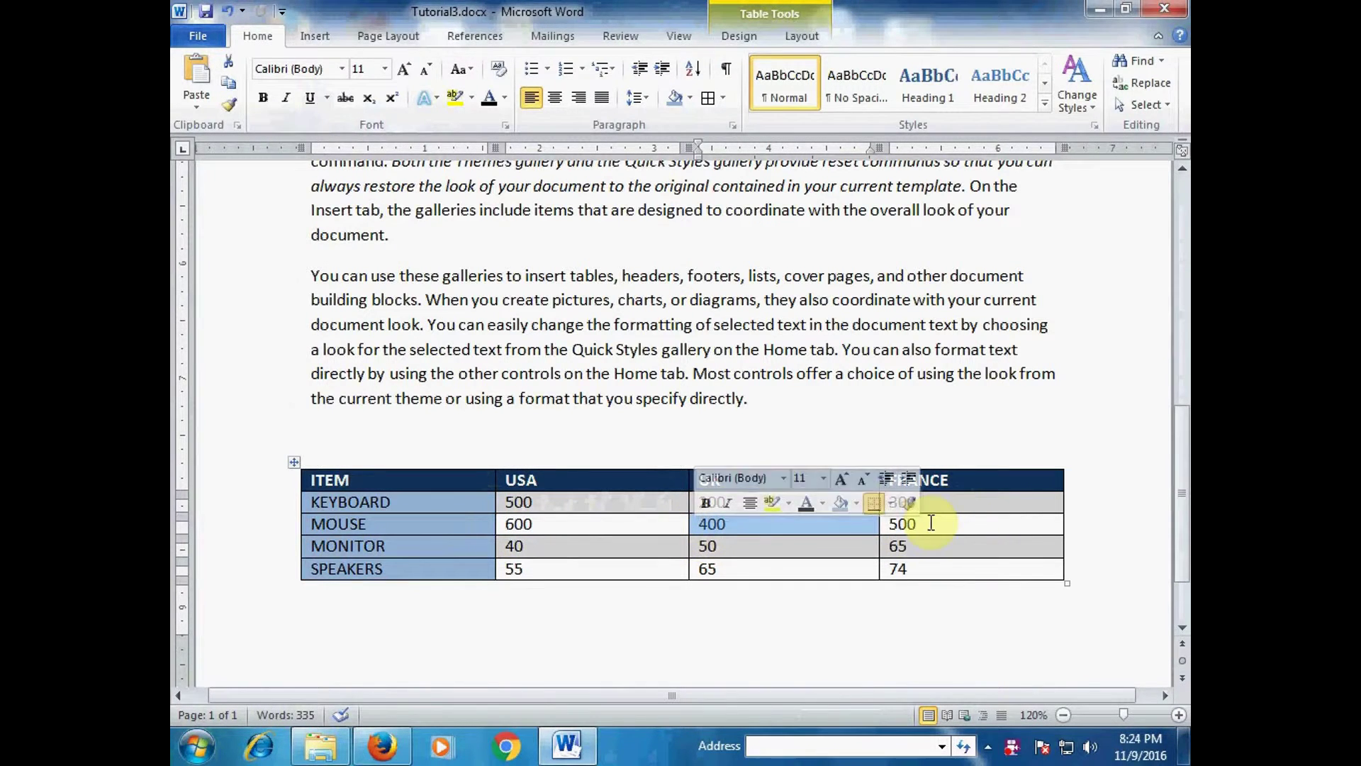
pyautogui.click(882, 533)
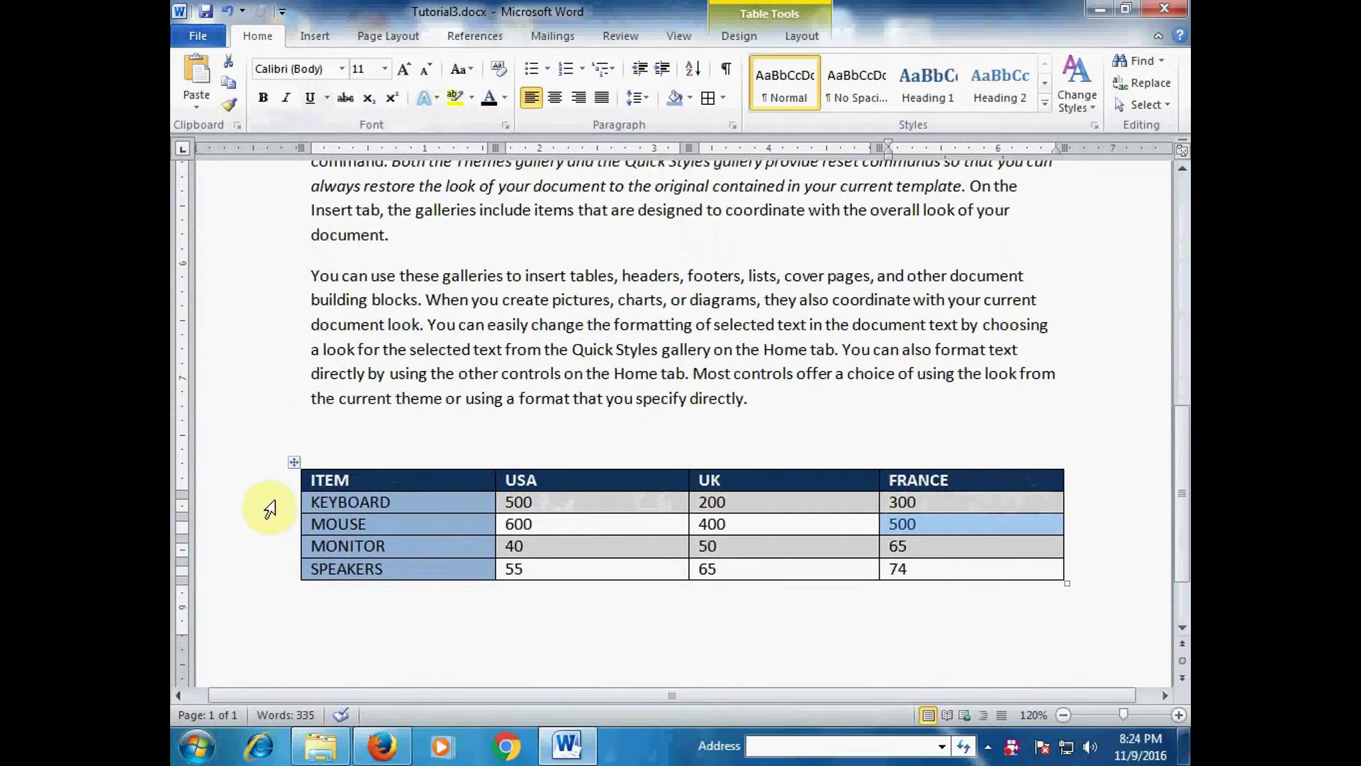
# Step: Select the table's KEYBOARD, MONITOR and SPEAKERS rows one after another, then clear the selection
pyautogui.click(286, 503)
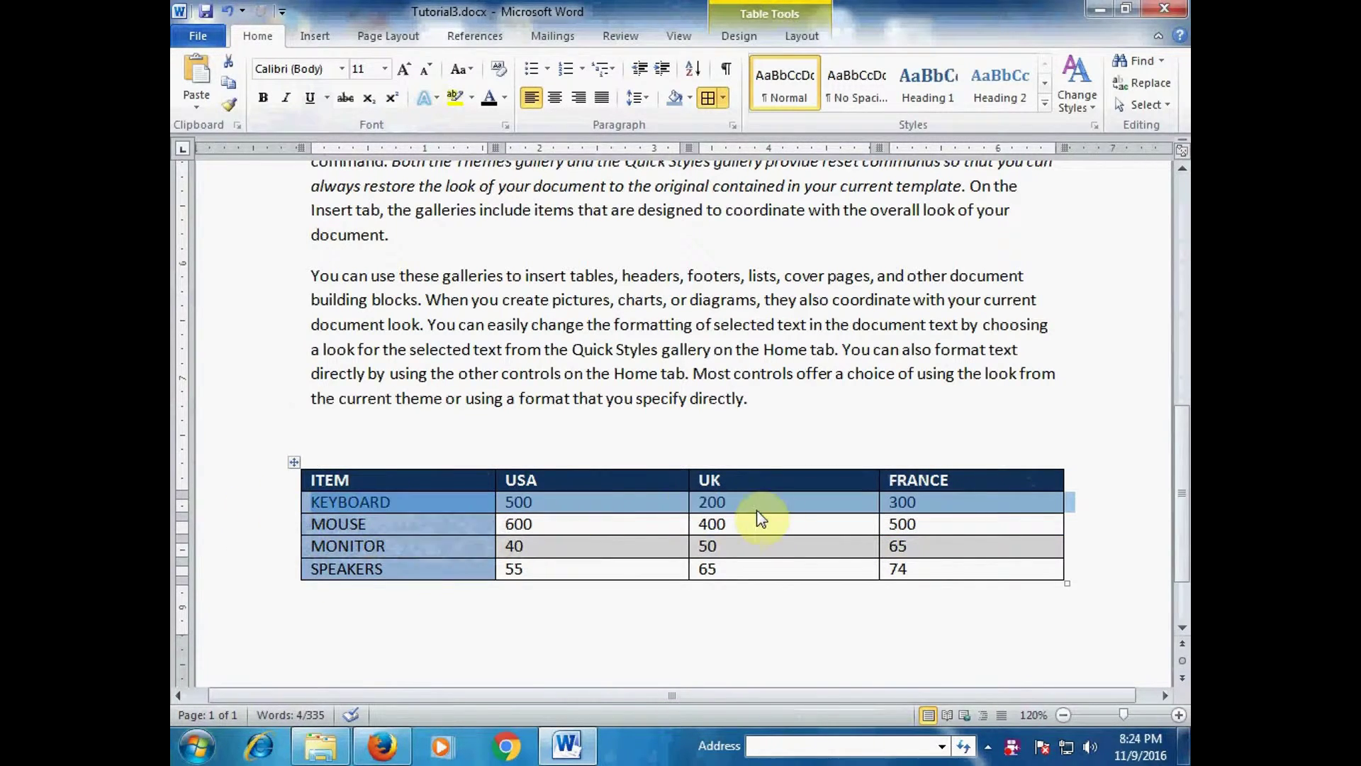
pyautogui.click(282, 547)
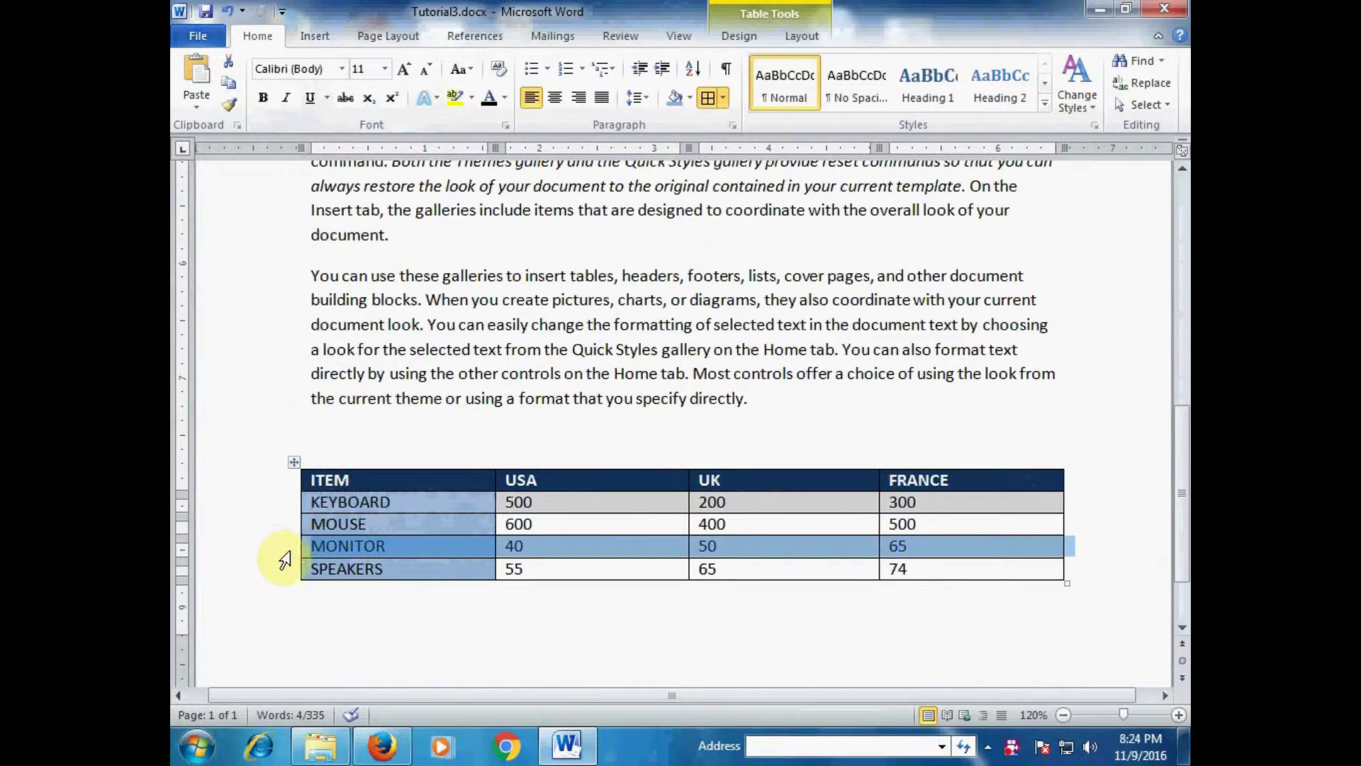
pyautogui.click(288, 572)
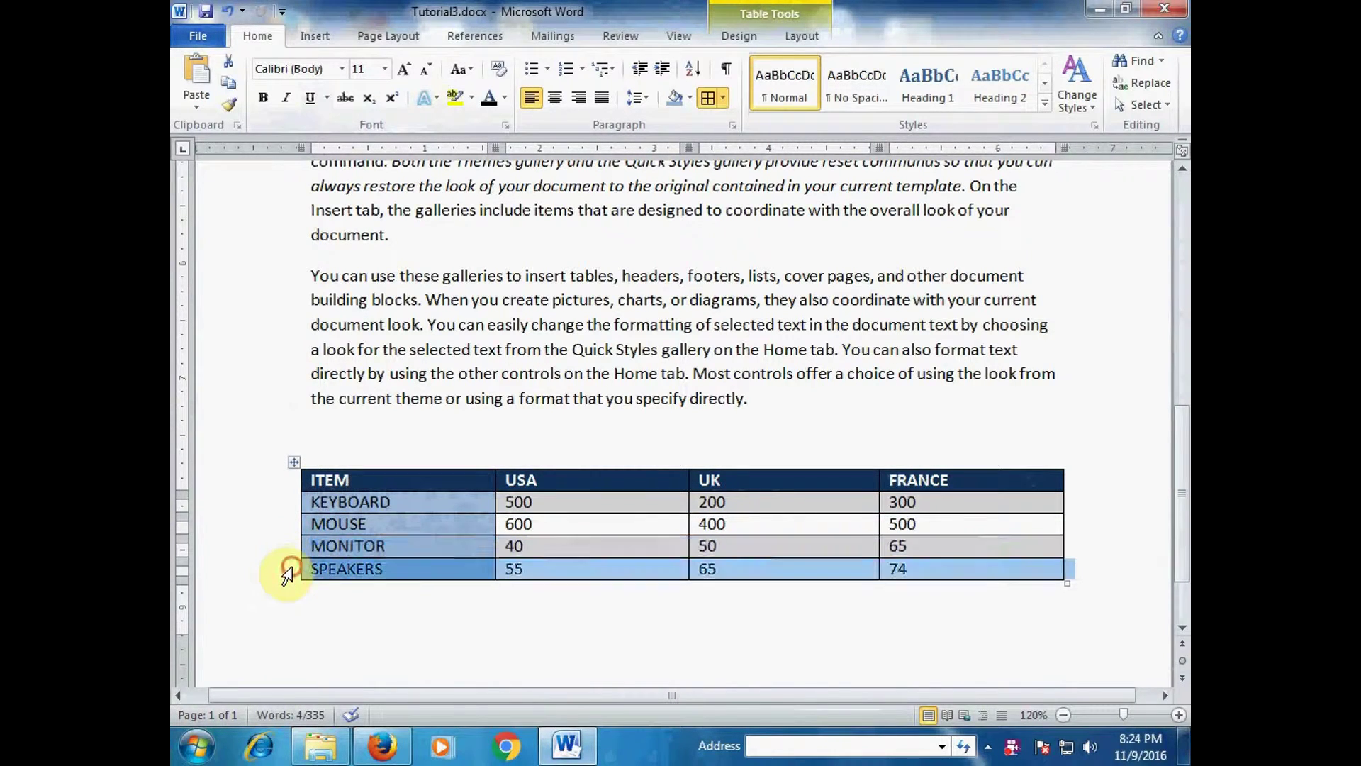
pyautogui.click(574, 451)
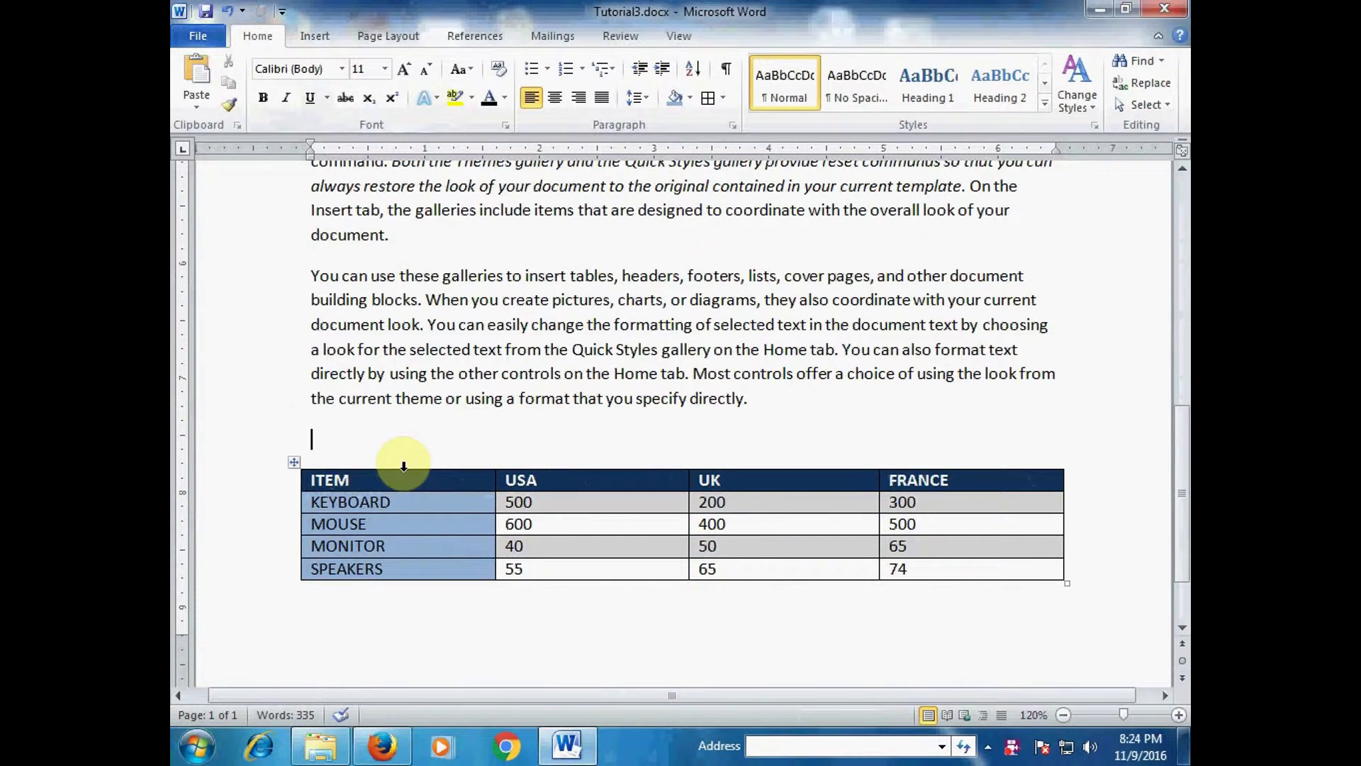
# Step: Select the table's whole ITEM column and then its whole USA column, and clear the selection
pyautogui.click(404, 465)
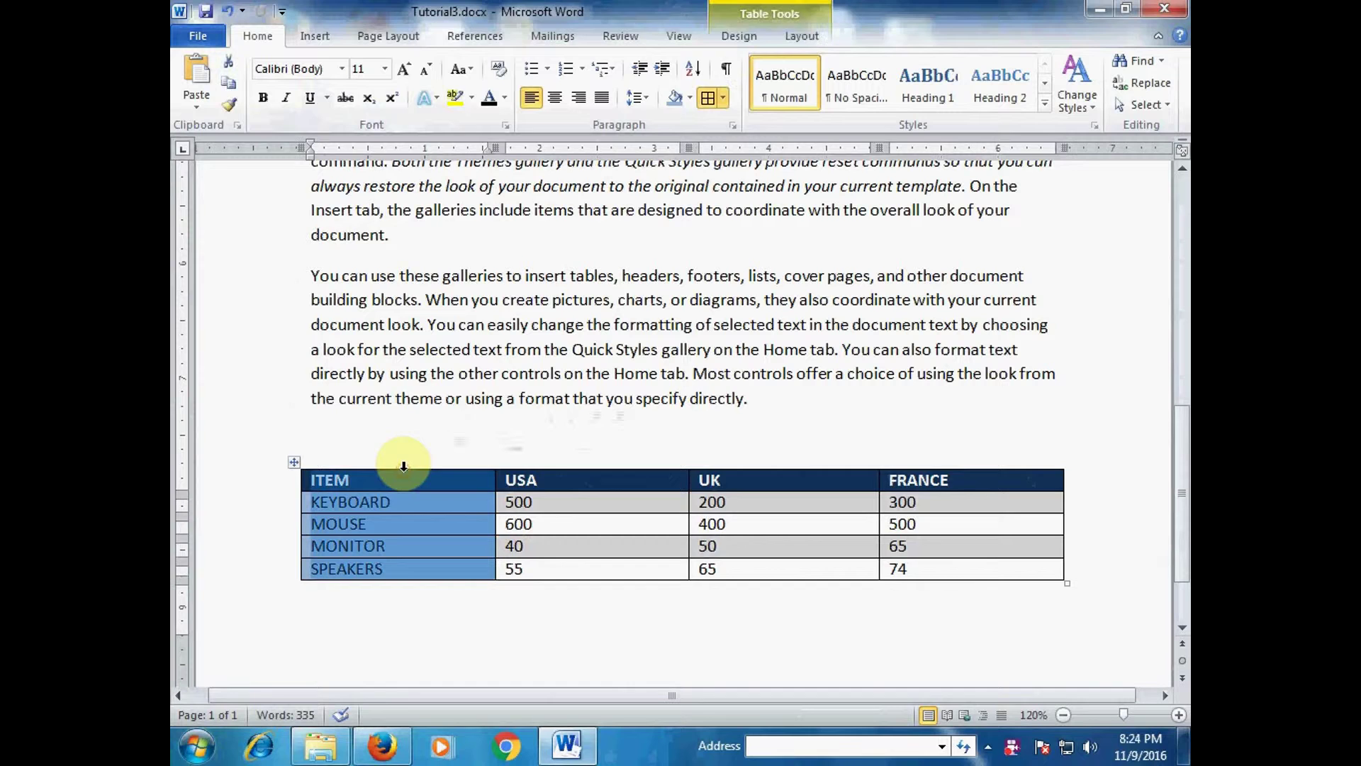
pyautogui.keyDown('shift'); pyautogui.click(572, 467); pyautogui.keyUp('shift')
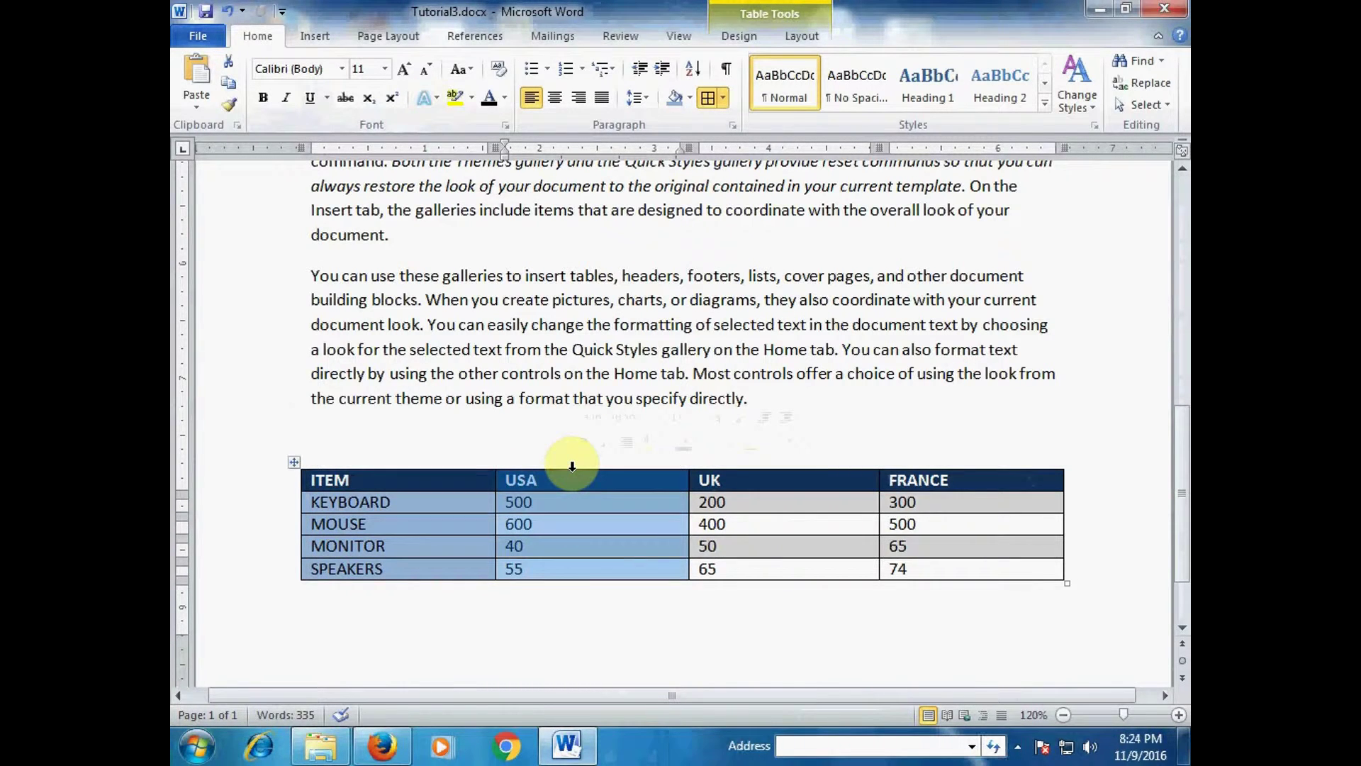
pyautogui.click(457, 395)
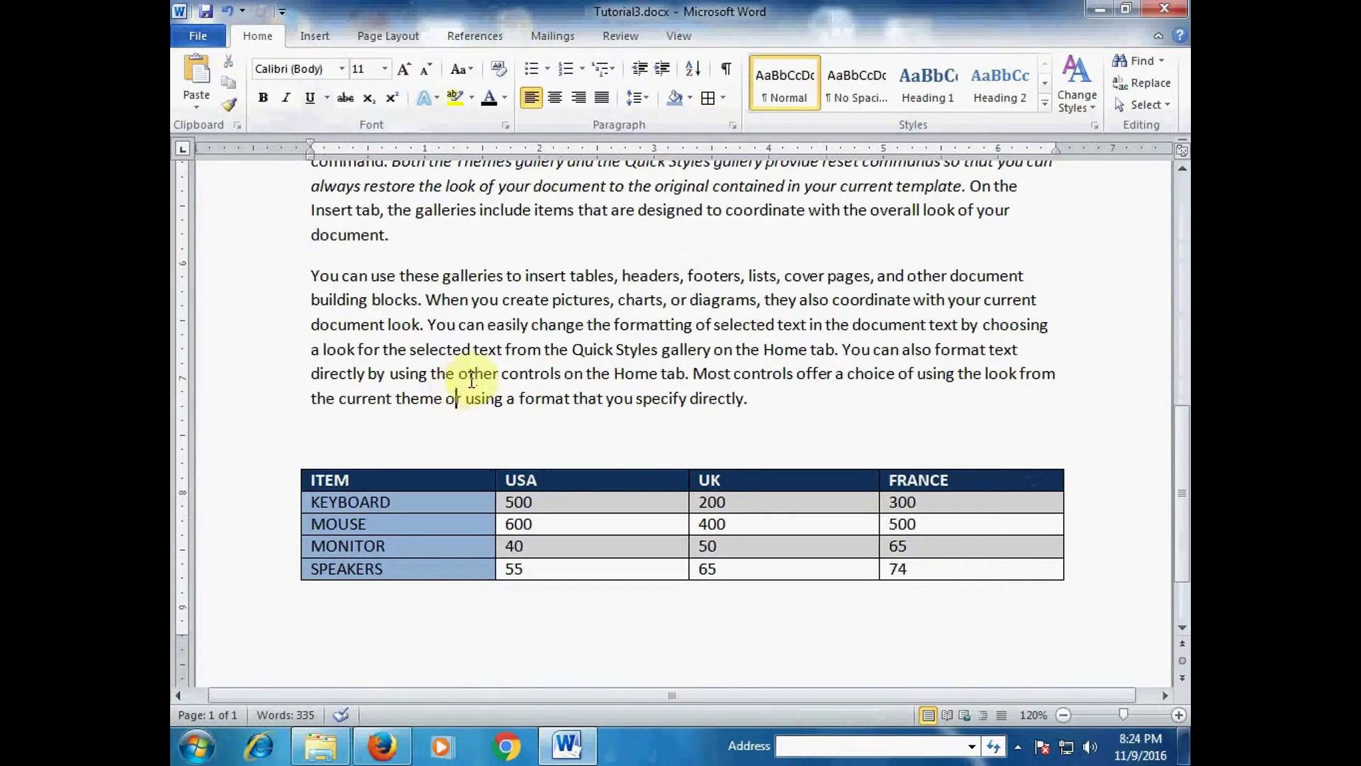
# Step: Select the whole sentence beginning "You can use these galleries" twice, then the italic sentence beginning "When you create pictures", deselecting after each
pyautogui.scroll(2, 530, 325)
pyautogui.scroll(3, 529, 326)
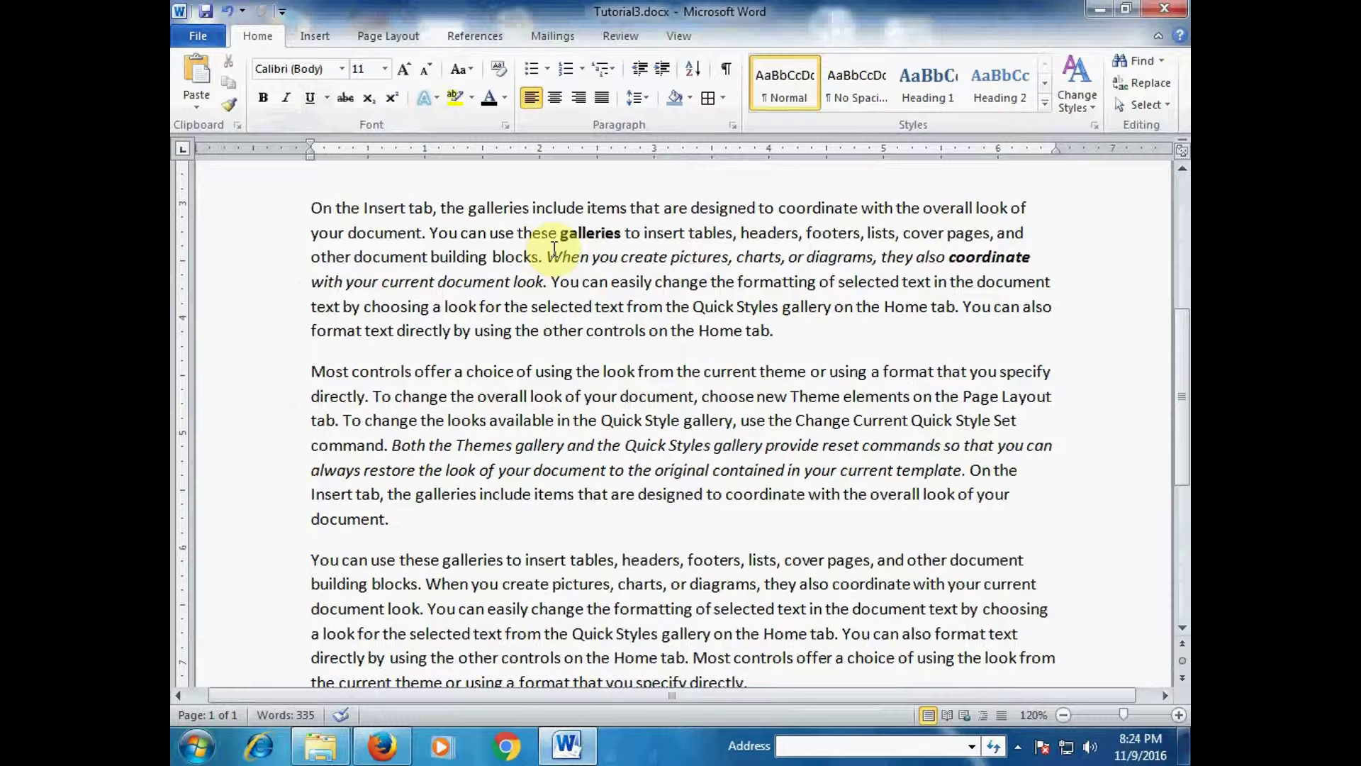
pyautogui.keyDown('ctrl'); pyautogui.click(430, 233); pyautogui.keyUp('ctrl')
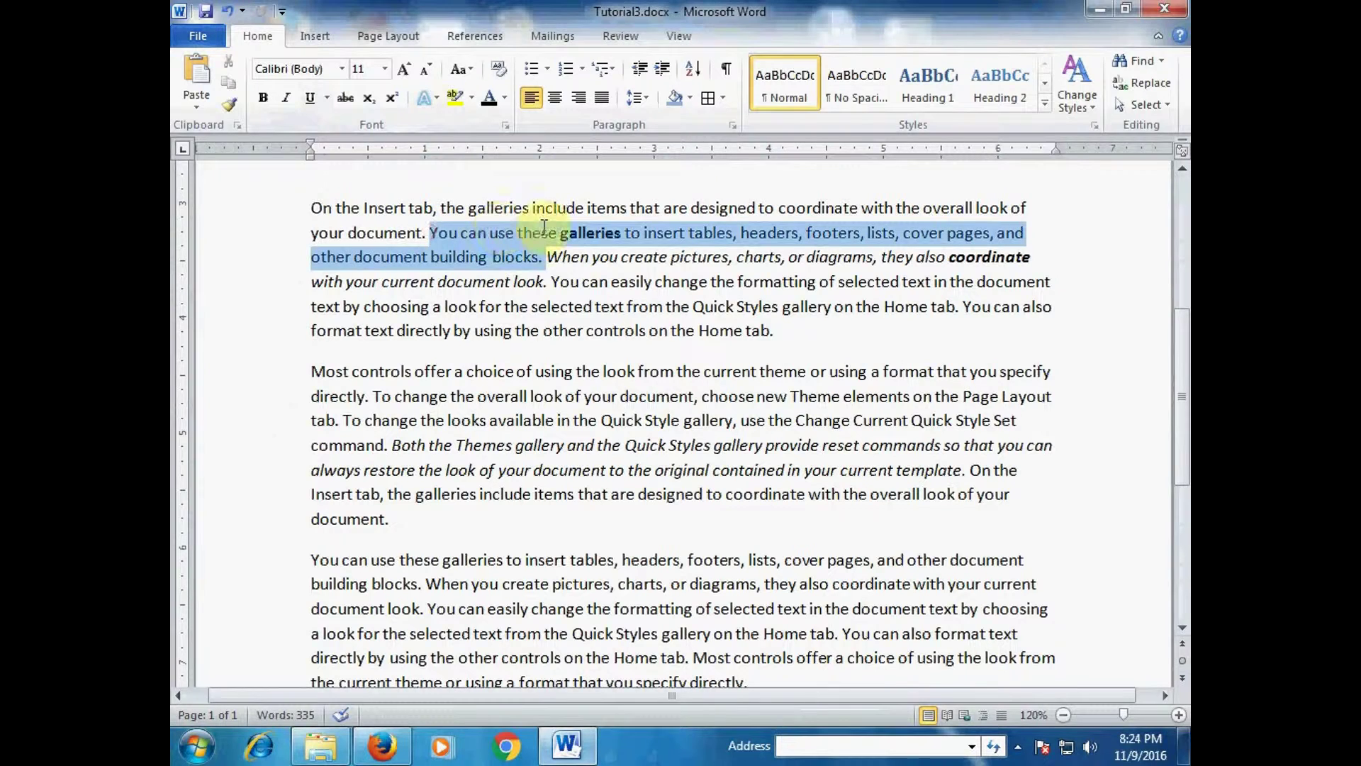
pyautogui.click(487, 233)
pyautogui.keyDown('ctrl'); pyautogui.click(458, 235); pyautogui.keyUp('ctrl')
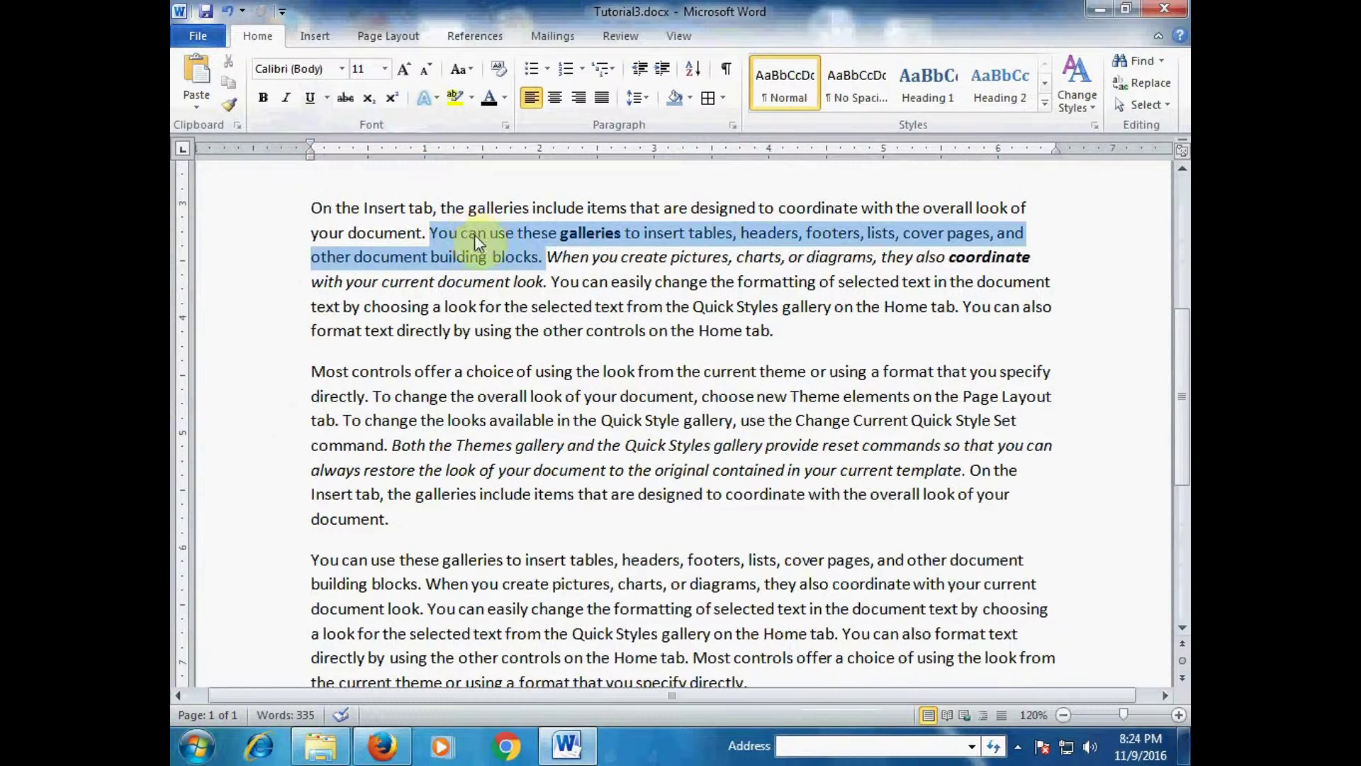
pyautogui.click(478, 237)
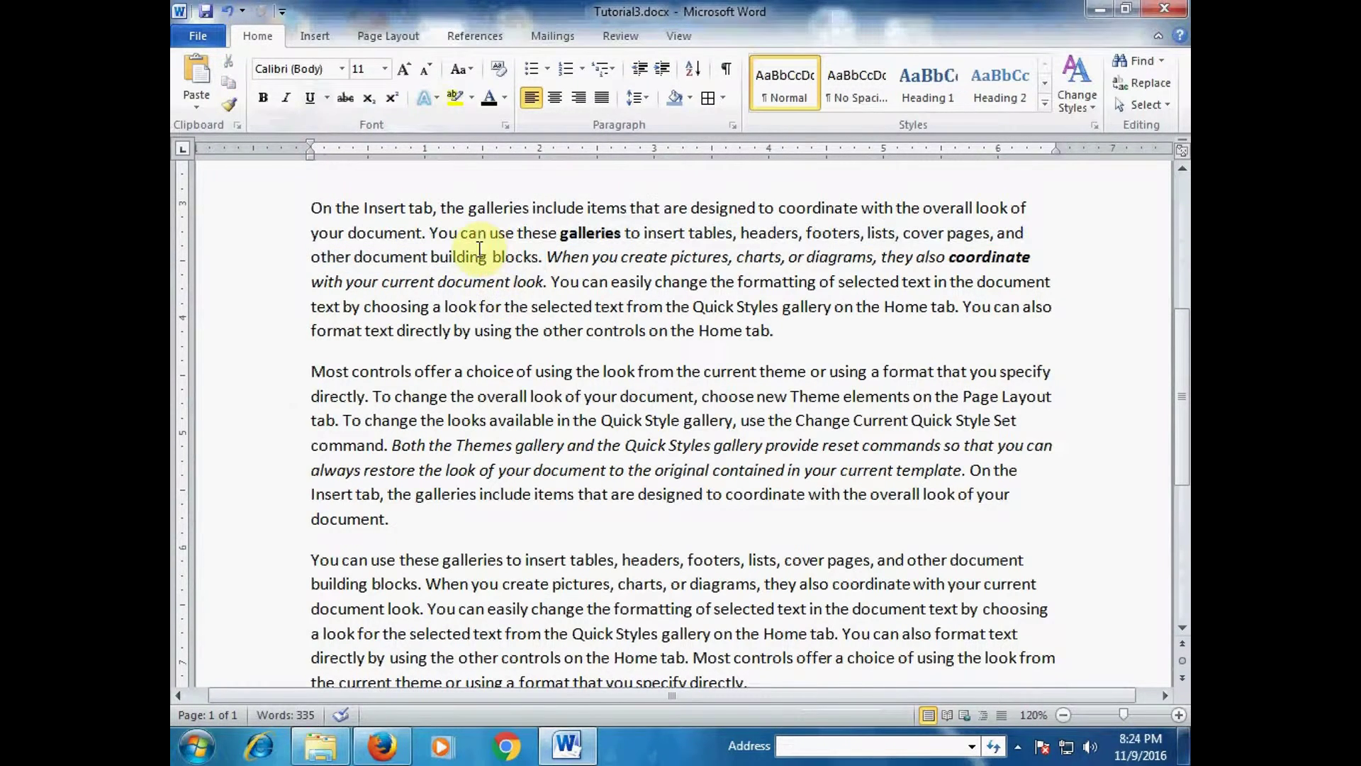
pyautogui.keyDown('ctrl'); pyautogui.click(468, 285); pyautogui.keyUp('ctrl')
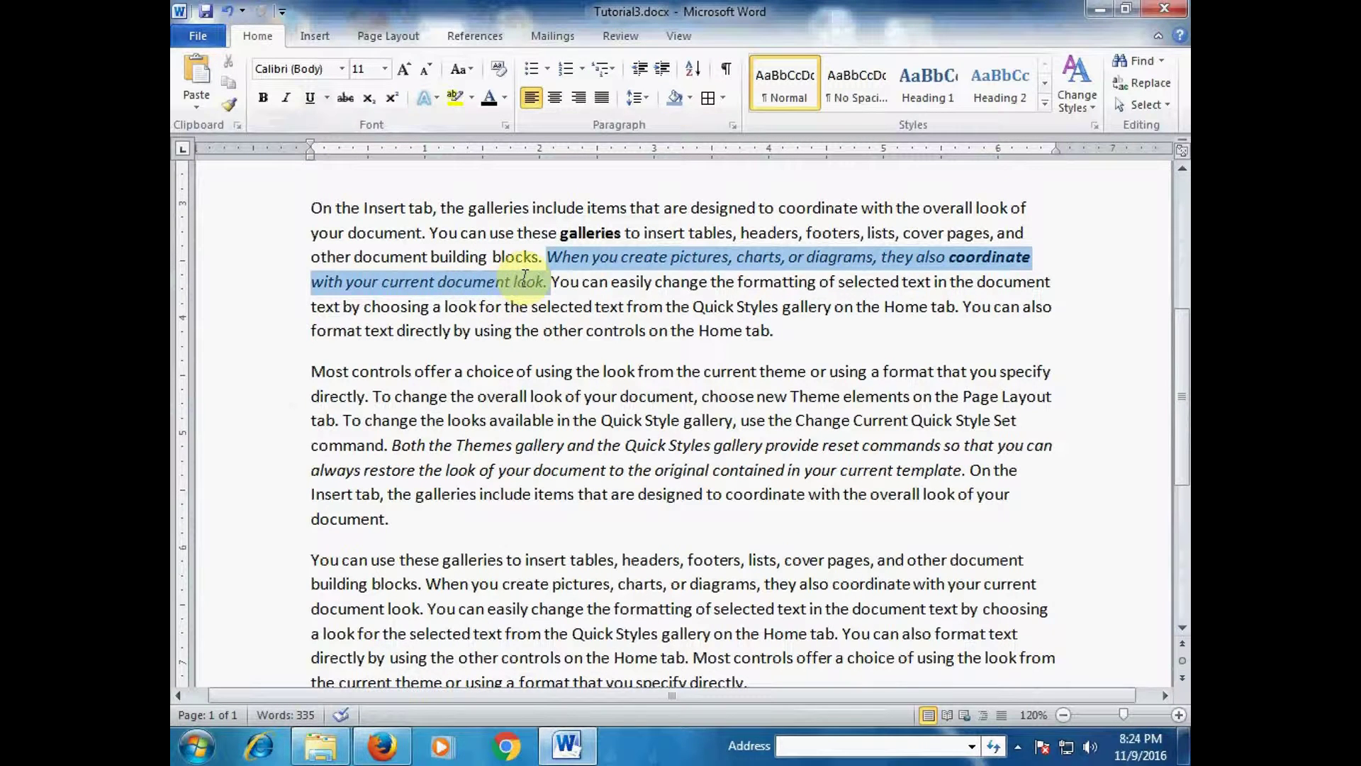
pyautogui.click(558, 331)
# Step: Select "You can easily change the", "available in the Quick Style" and "Styles gallery on the Home" together as separate selections, then deselect them
pyautogui.moveTo(550, 282); pyautogui.dragTo(735, 281)
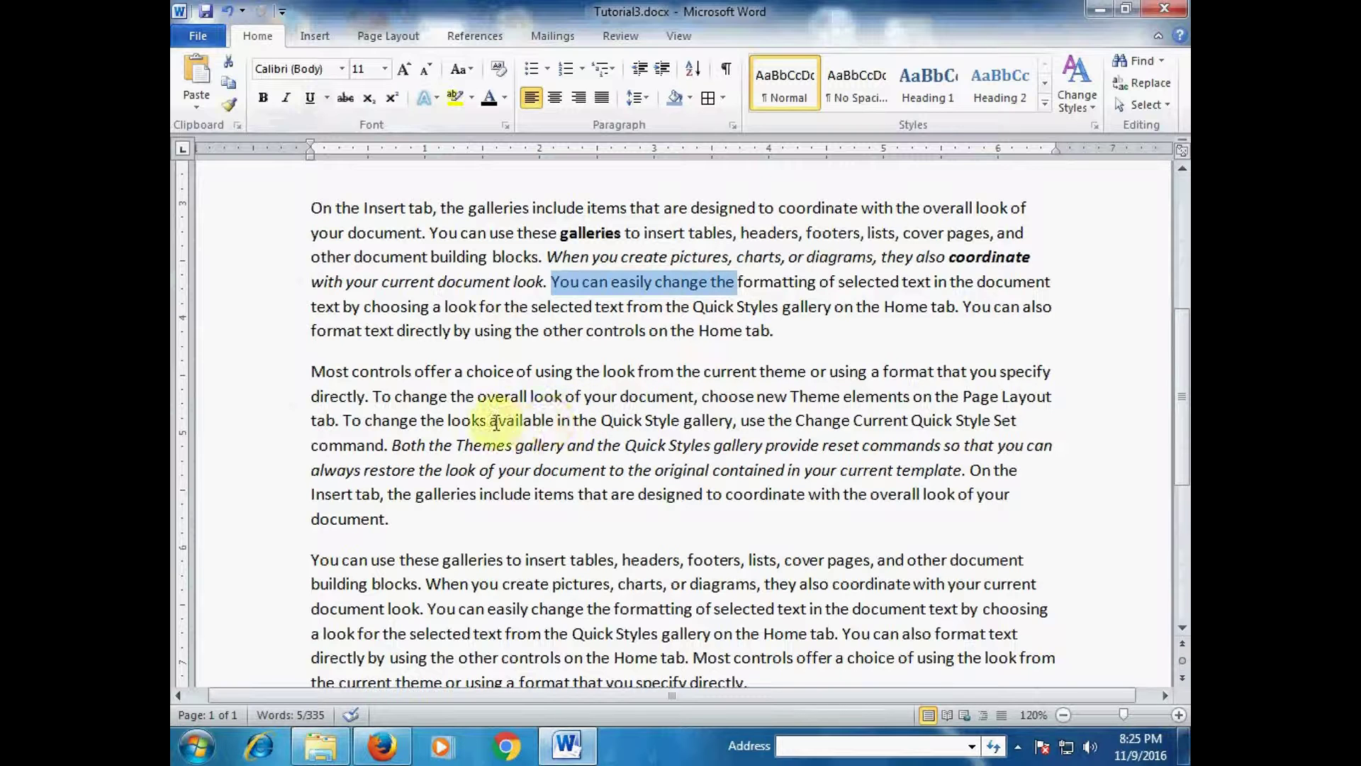
pyautogui.moveTo(491, 423); pyautogui.dragTo(655, 418)
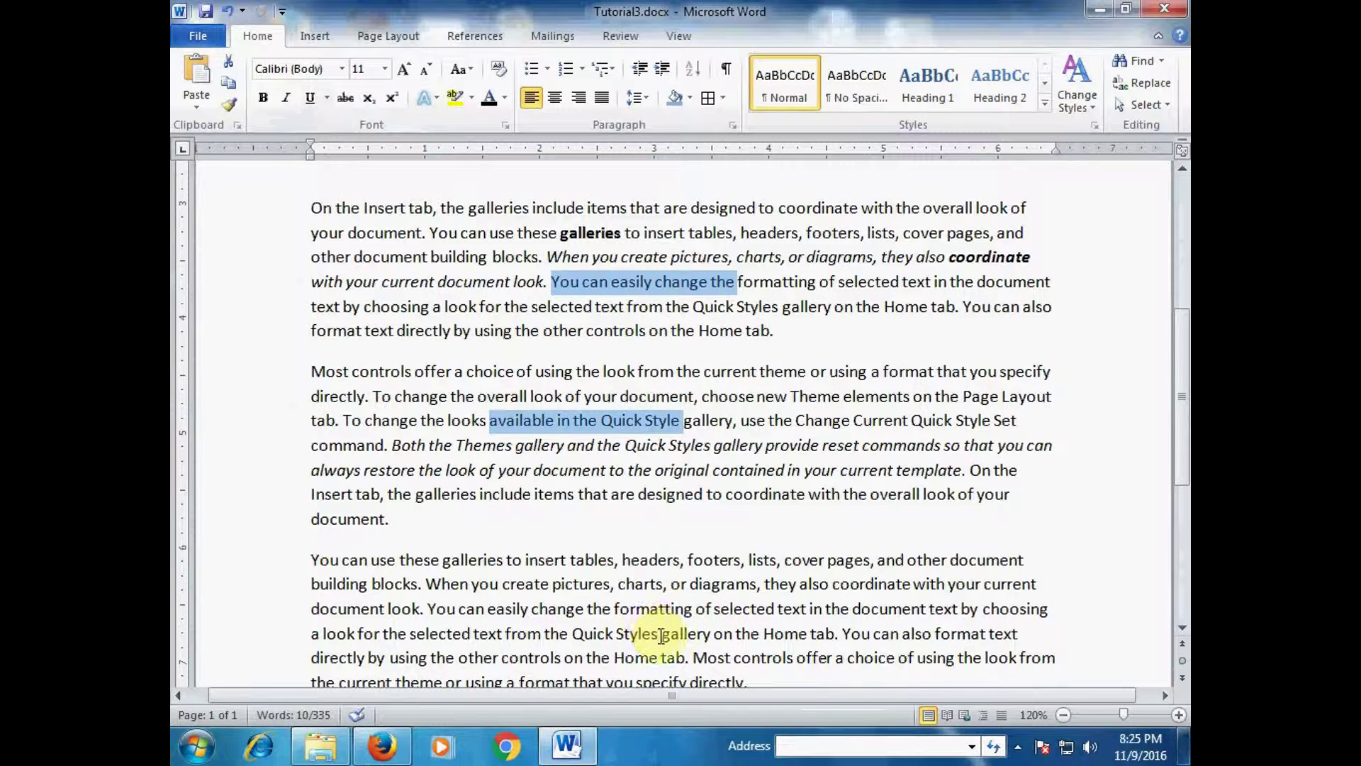
pyautogui.moveTo(615, 636); pyautogui.dragTo(773, 636)
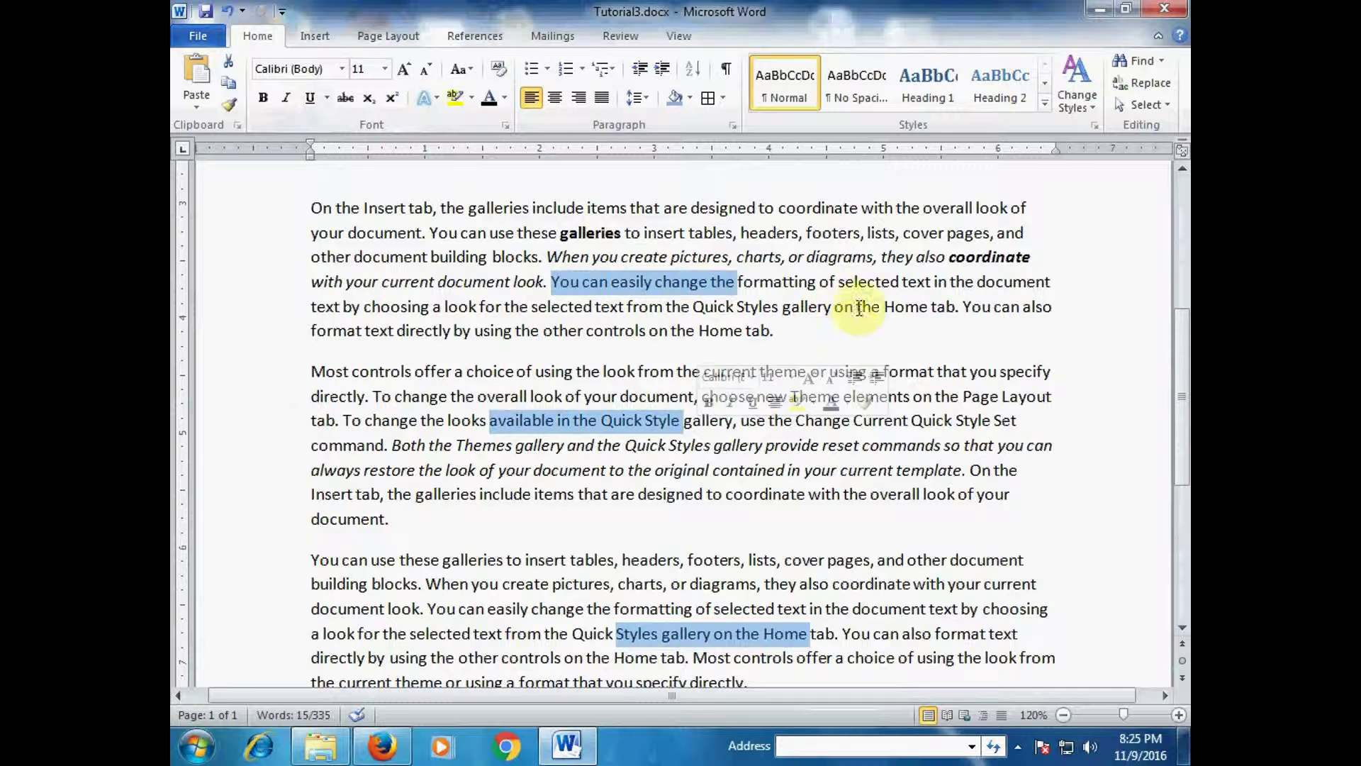
pyautogui.scroll(2, 871, 268)
pyautogui.scroll(5, 872, 268)
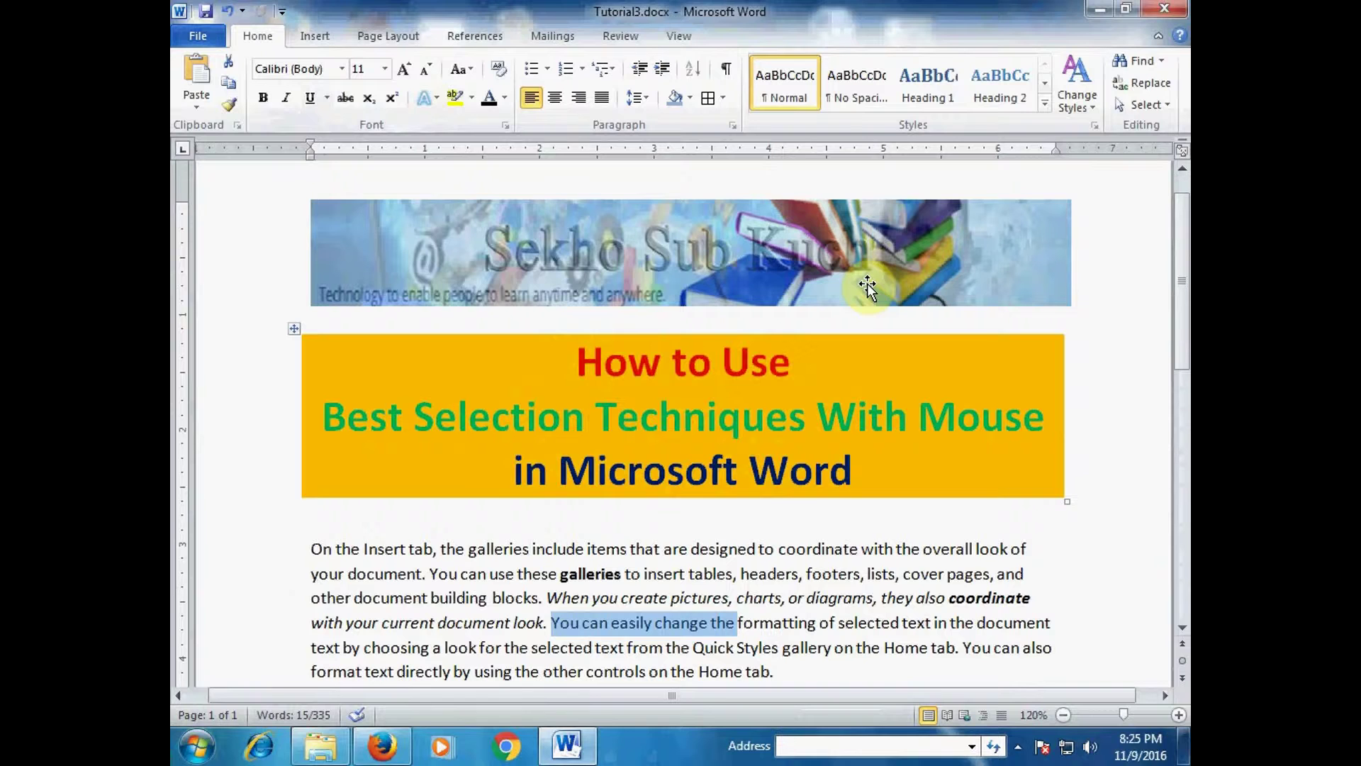
pyautogui.click(847, 573)
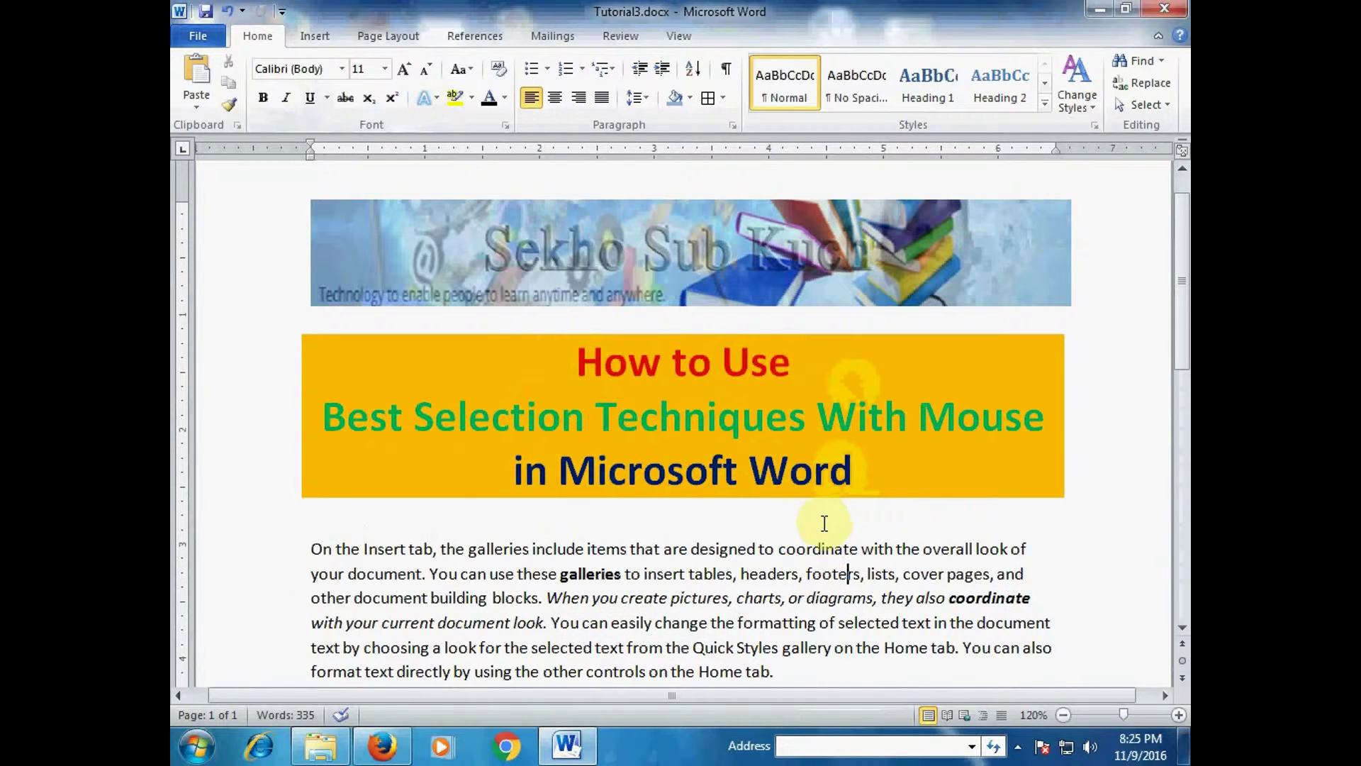